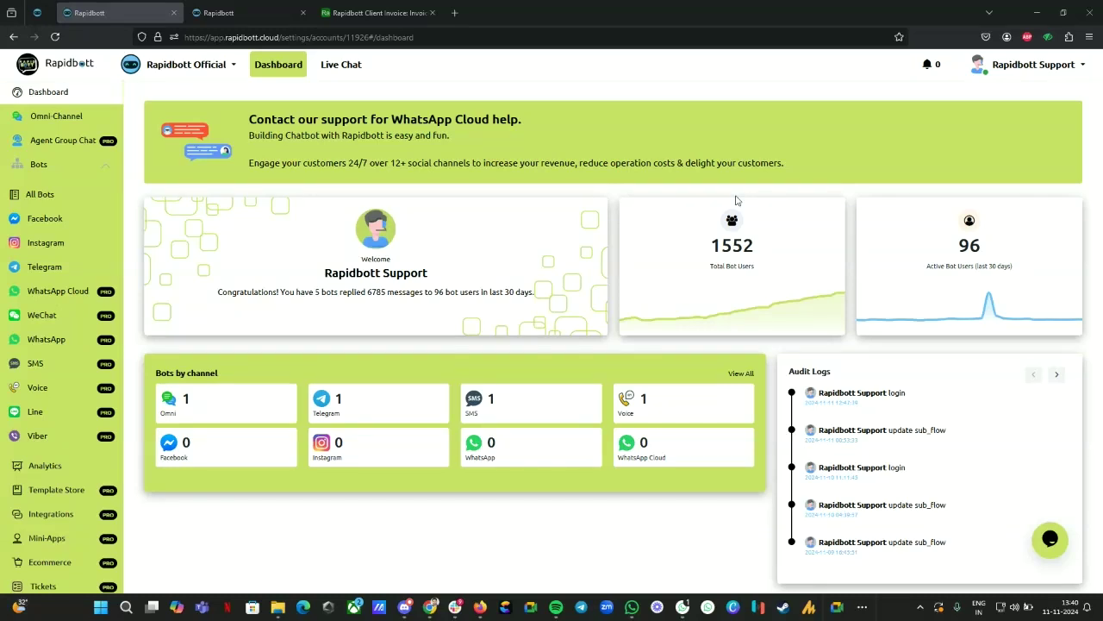
Step: Bring up the Airtable 'Rapidbott Client Invoice' grid after glancing at the Rapidbott WhatsApp Cloud tab
left_click(386, 12)
left_click(211, 12)
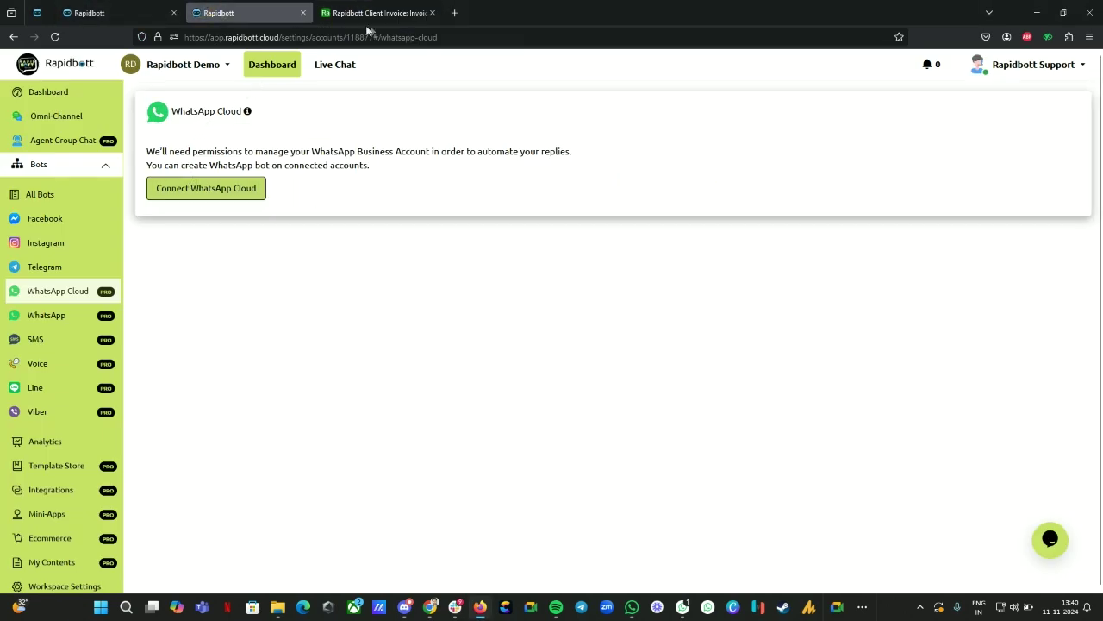
left_click(390, 14)
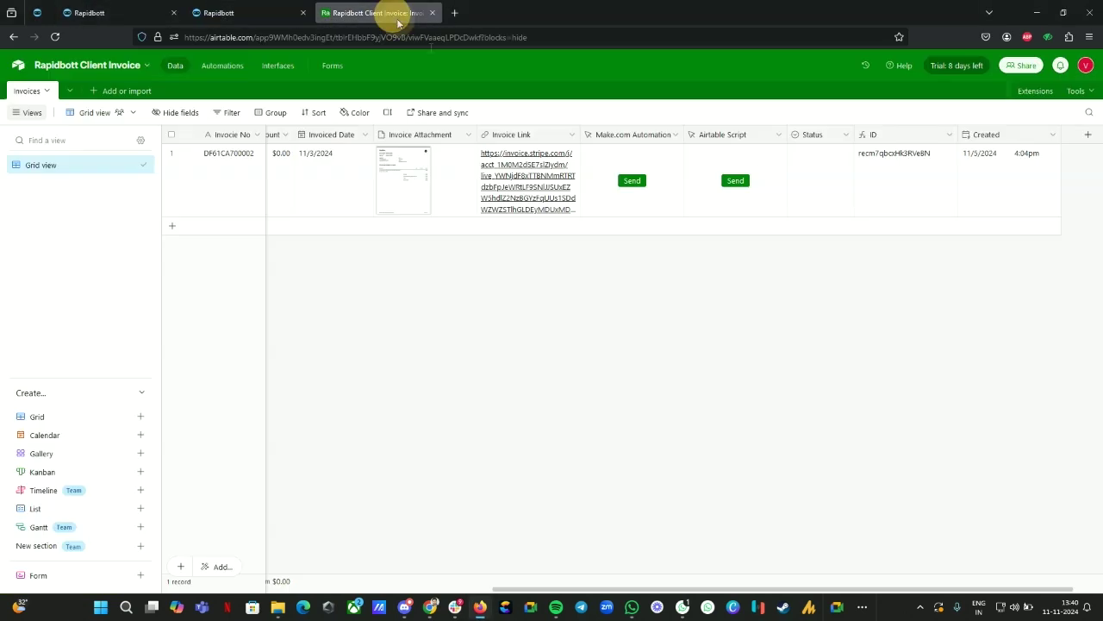
Step: Run the invoice record's Airtable Script Send button so the script logs 'Data sent successfully!'
left_click(735, 182)
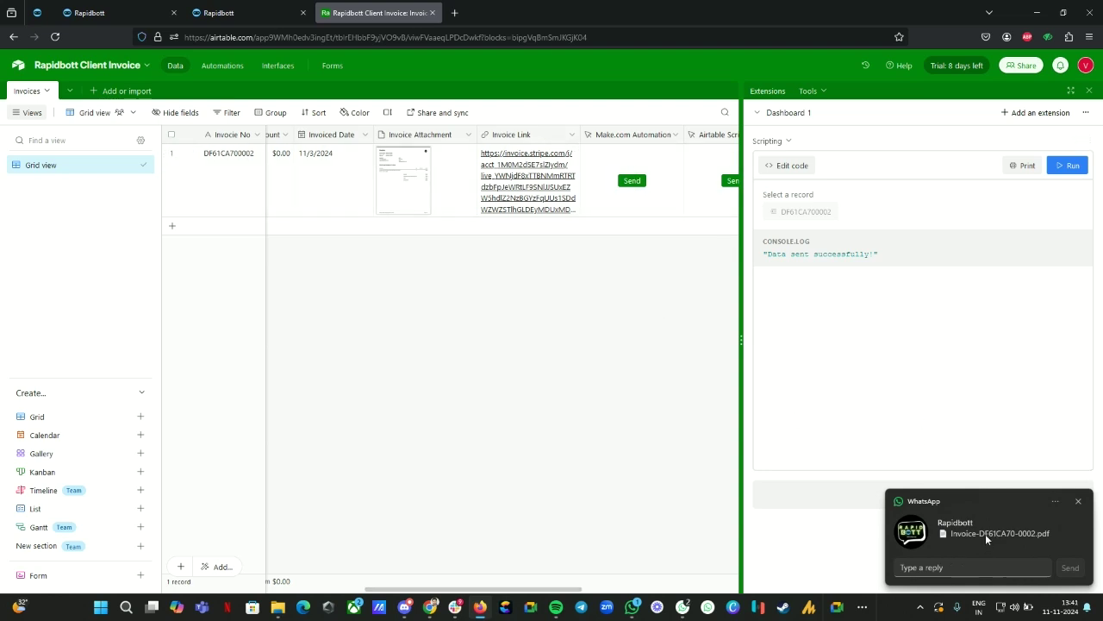
Step: View the WhatsApp invoice message and its Invoice-DF61CA70-0002.pdf, then close the PDF viewer
left_click(630, 608)
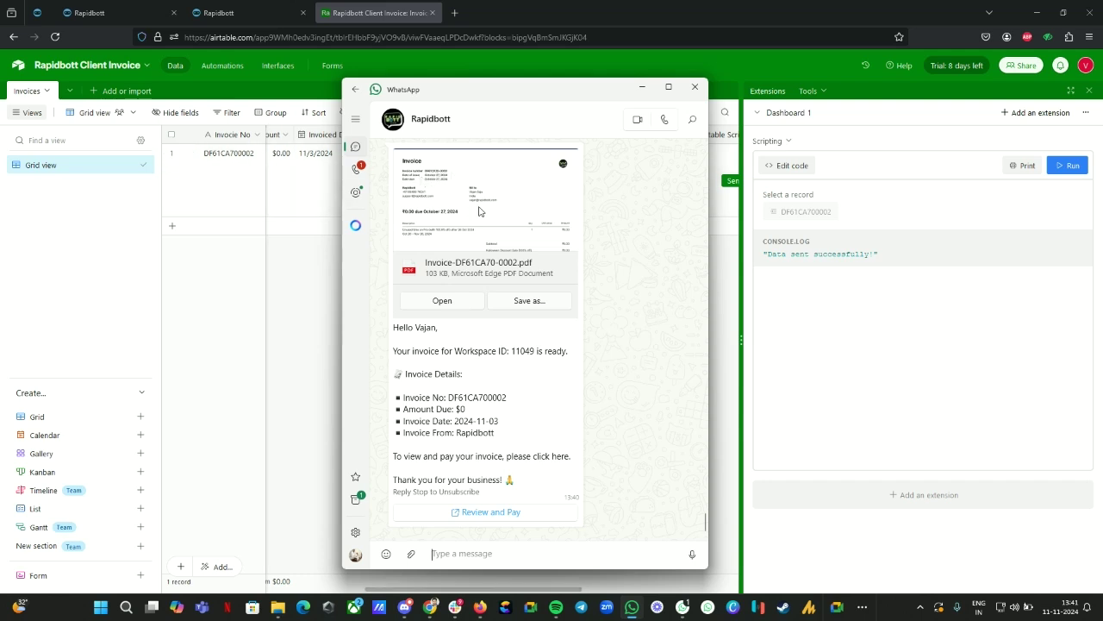
left_click(443, 300)
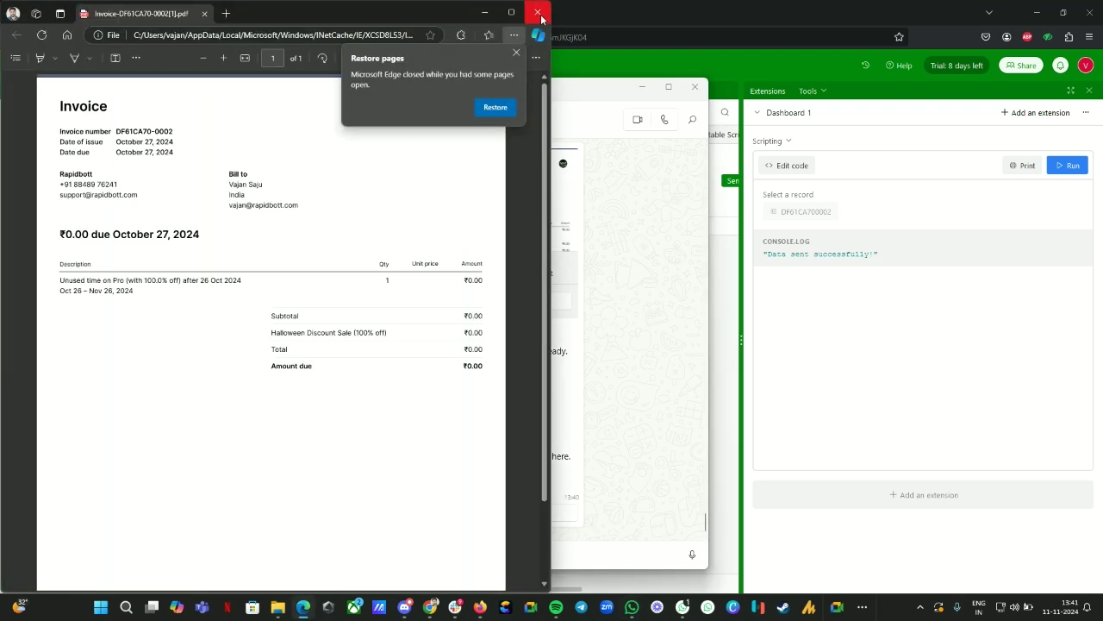
left_click(537, 12)
Step: Hide WhatsApp, scroll the Invoices grid left, and close the Scripting extension panel
left_click(641, 87)
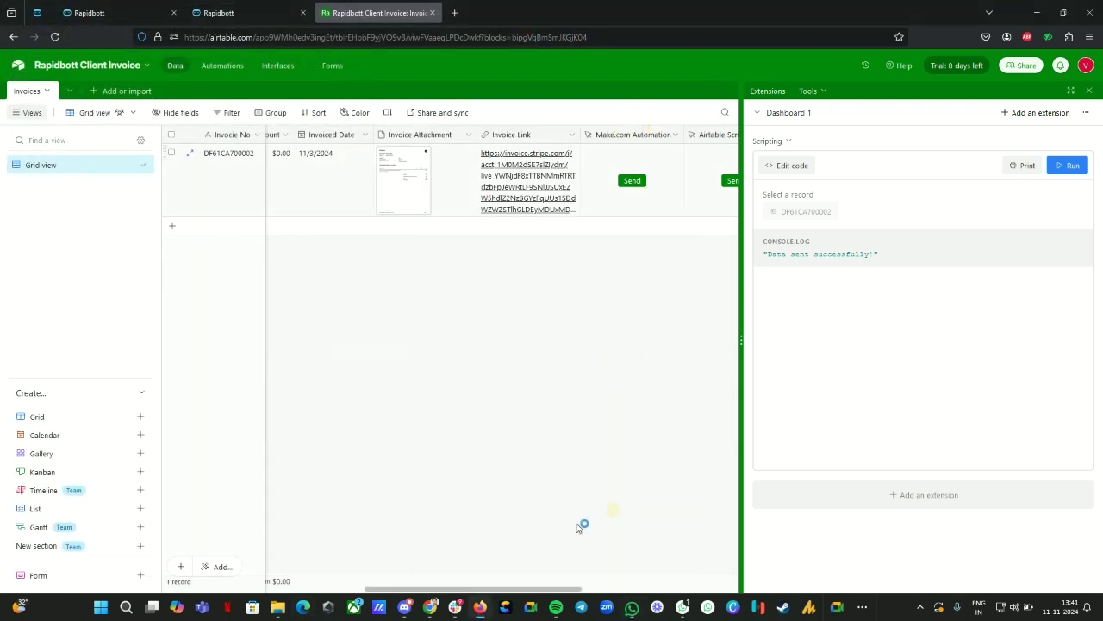
left_click_drag(539, 593, 316, 517)
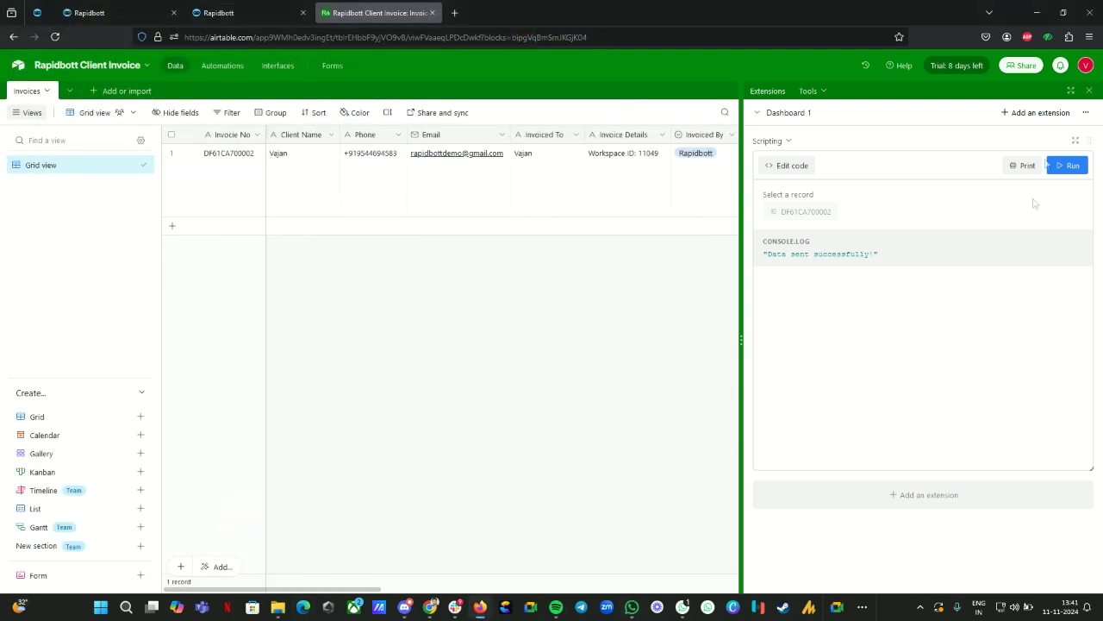
left_click(1091, 90)
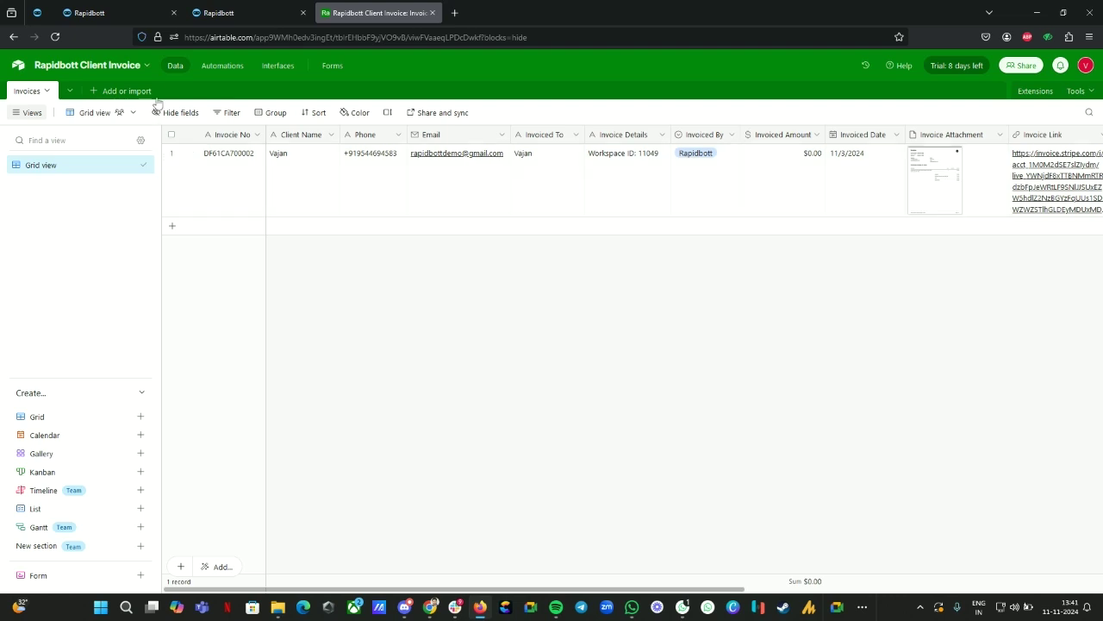
Step: Review Automation 1's button-click trigger, then return to the Invoices grid data
left_click(213, 67)
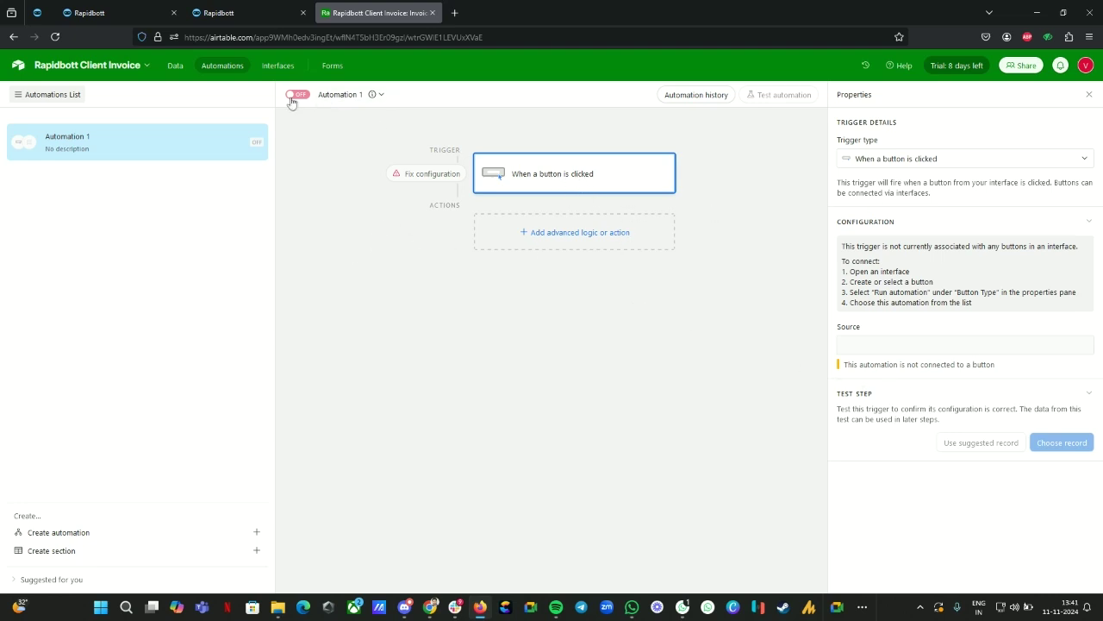
left_click(175, 66)
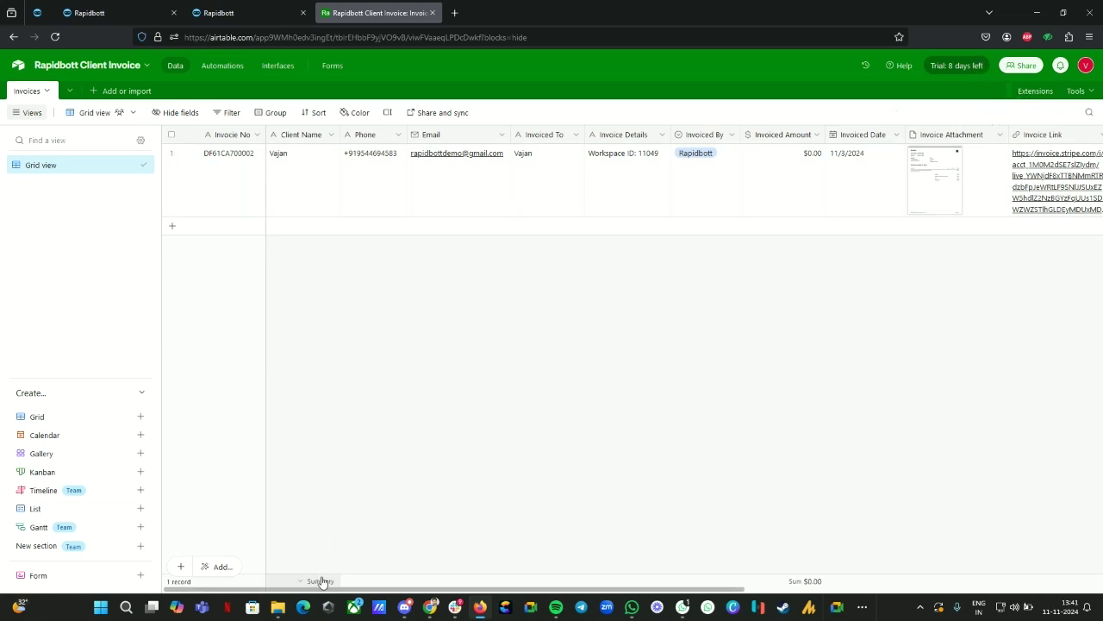
Step: Inspect the Airtable Script button field's Run script / Scripting settings for row 1
left_click_drag(493, 588, 850, 579)
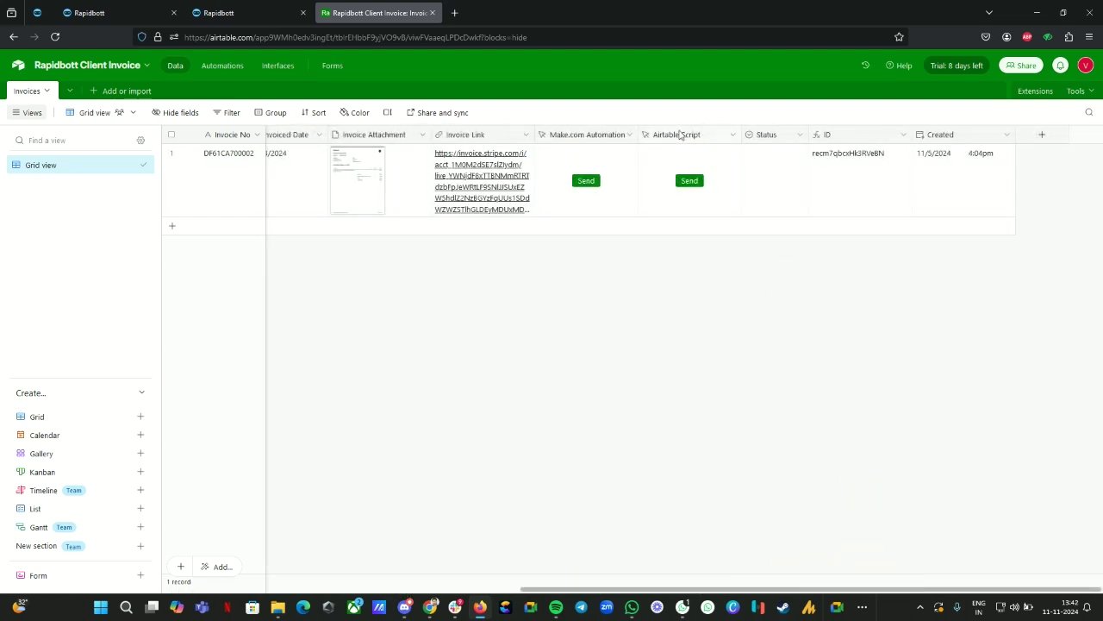
left_click(671, 158)
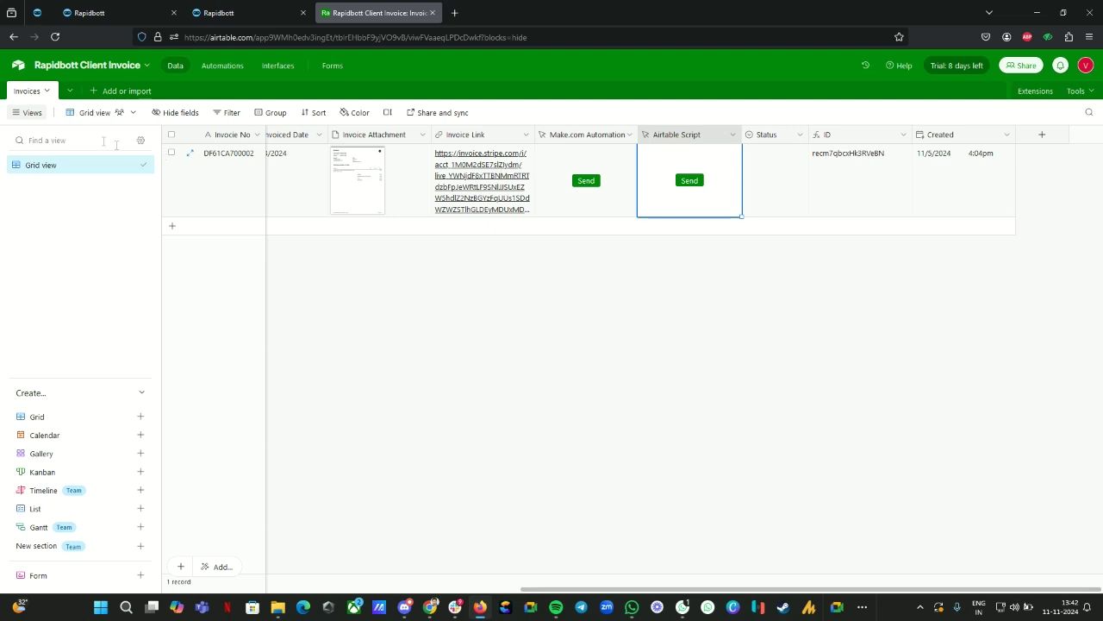
double_click(659, 135)
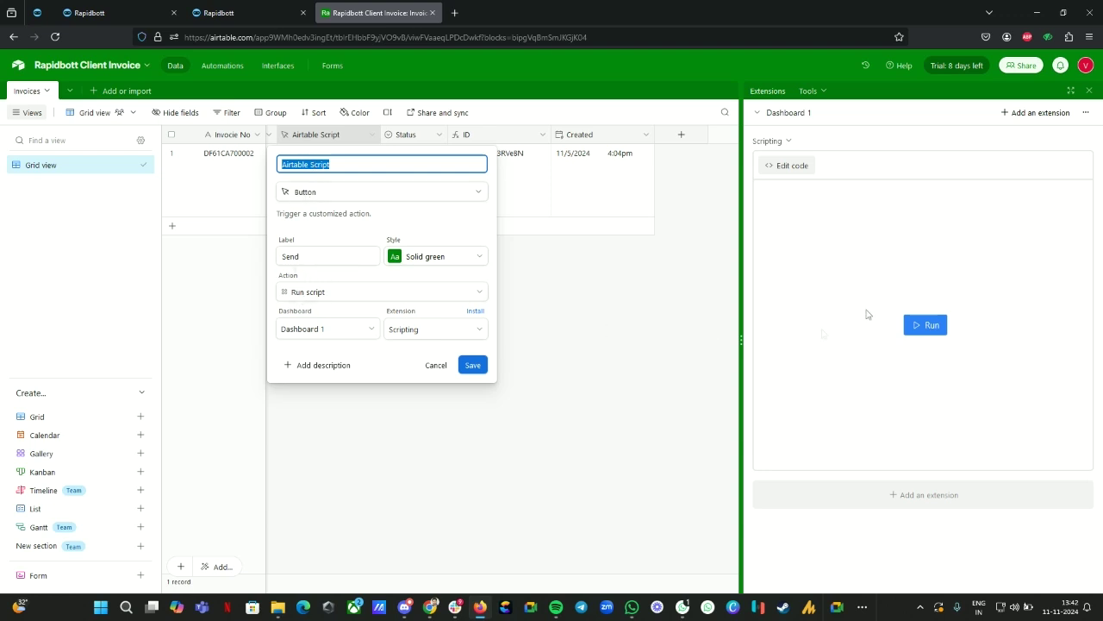
left_click(800, 166)
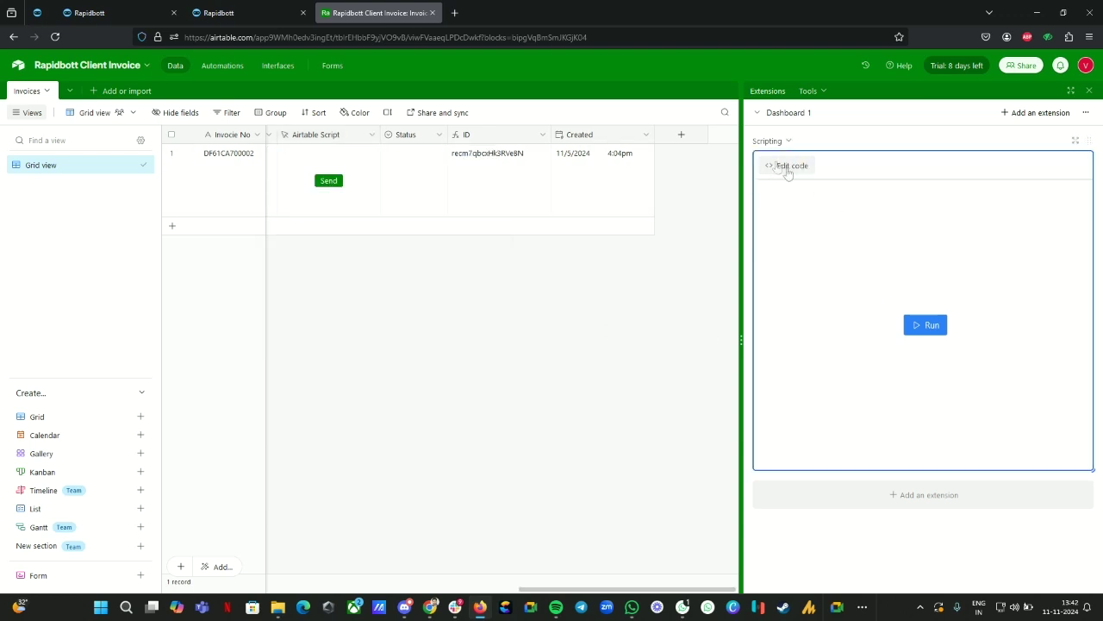
Step: Open the invoice script in the code editor and read through its webhook POST code
left_click(780, 165)
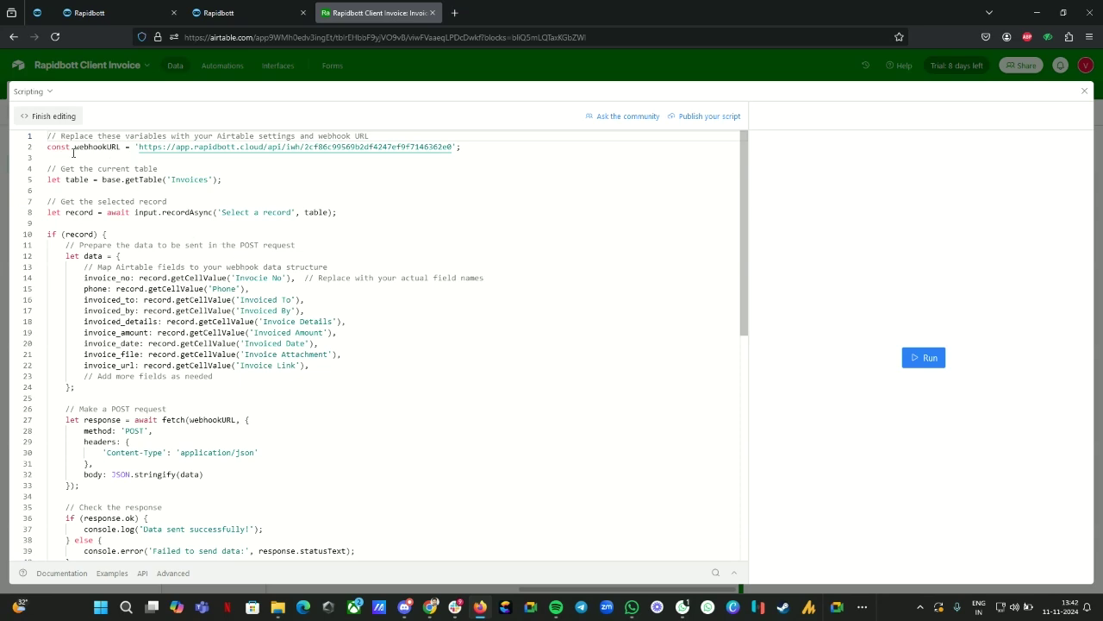
scroll(121, 268, "down", 3)
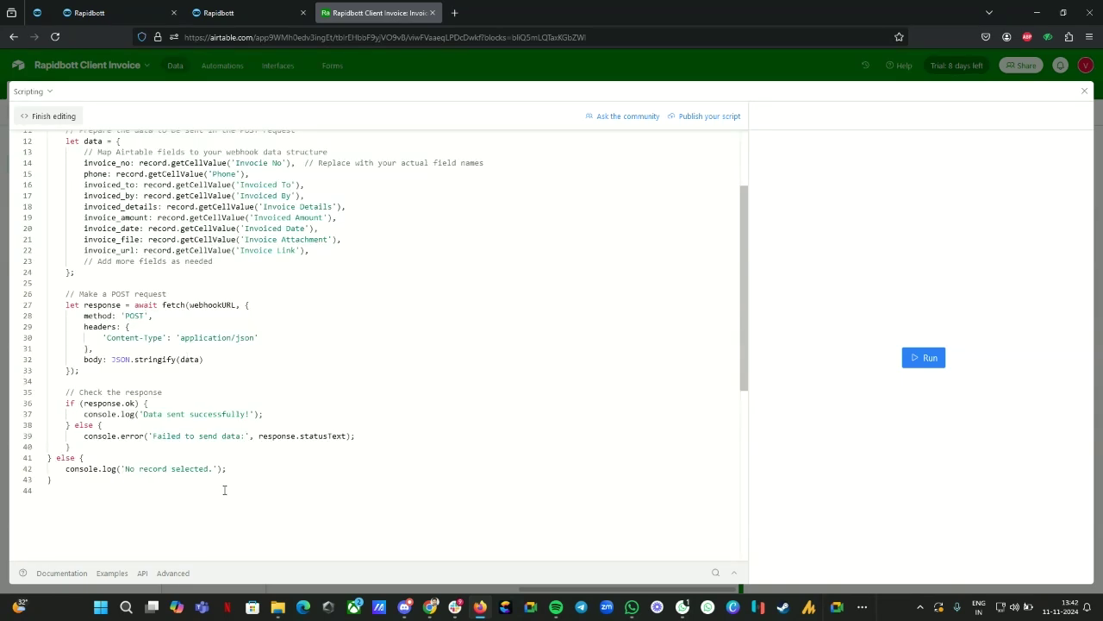
scroll(227, 330, "up", 3)
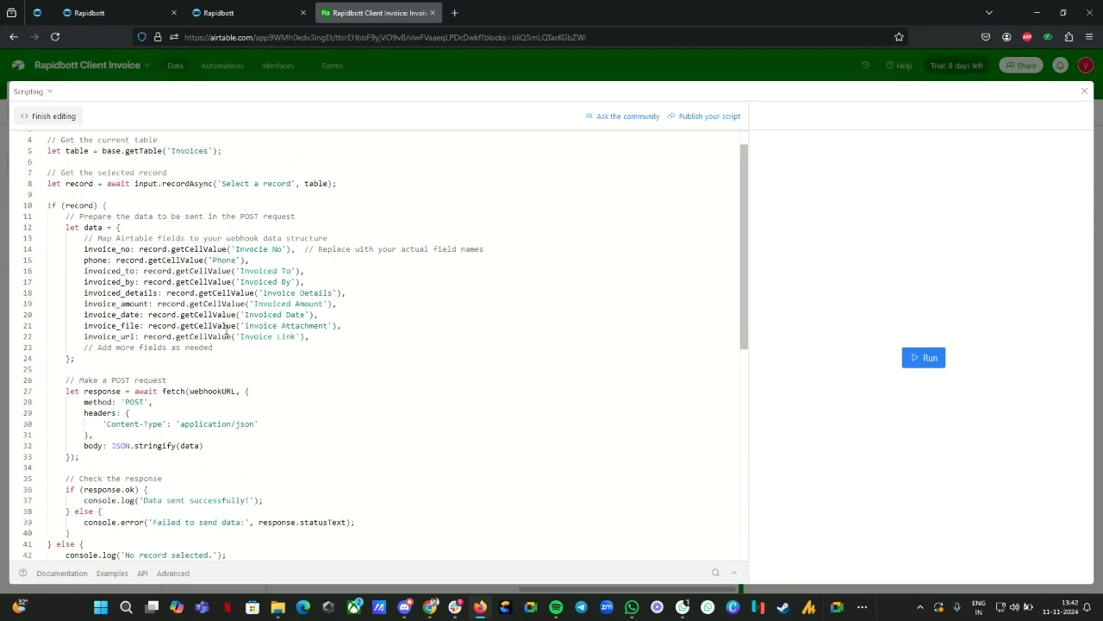
scroll(226, 330, "up", 1)
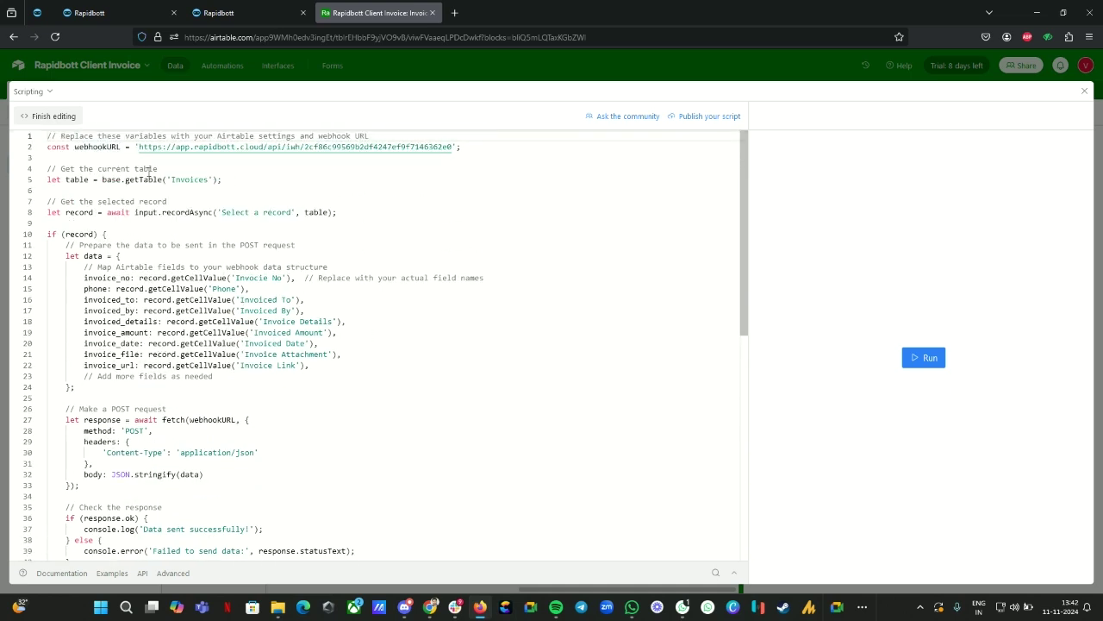
scroll(360, 403, "down", 6)
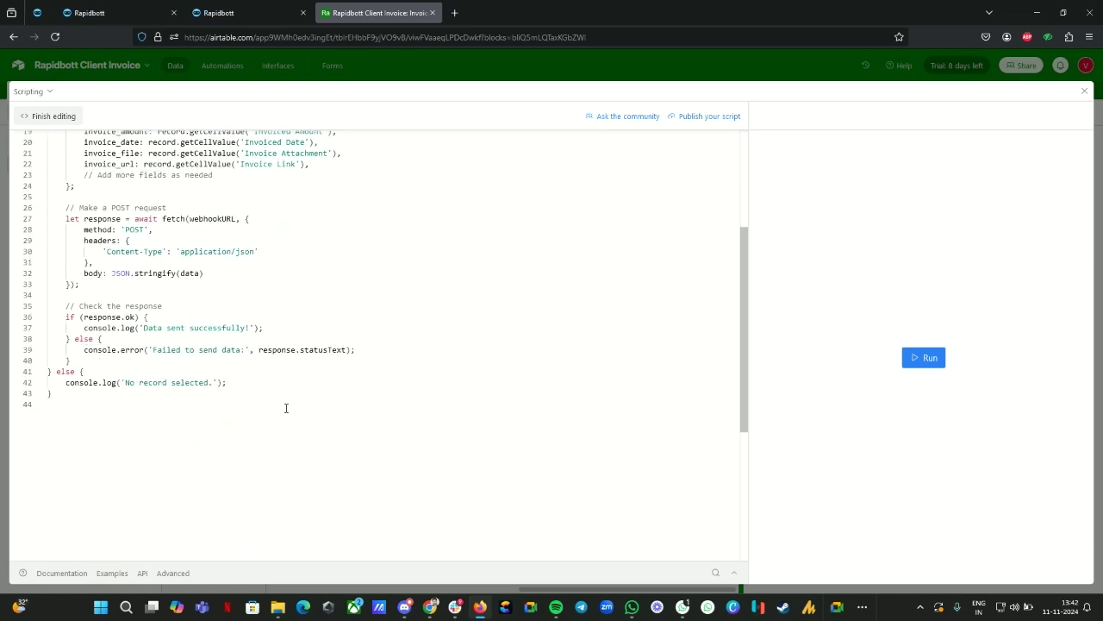
scroll(286, 408, "up", 5)
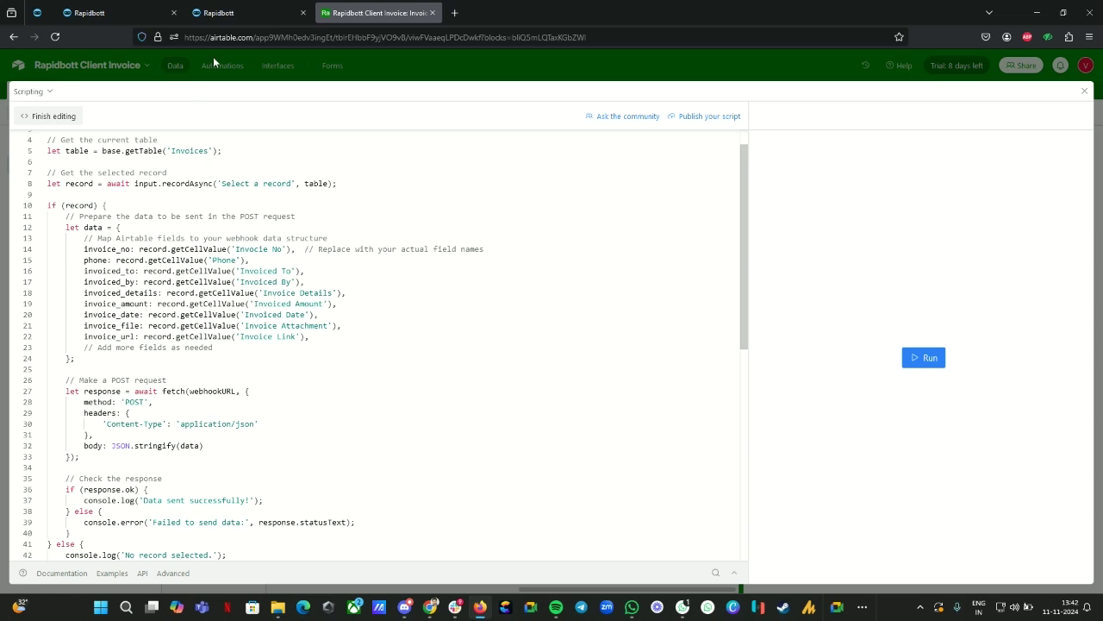
scroll(182, 169, "up", 1)
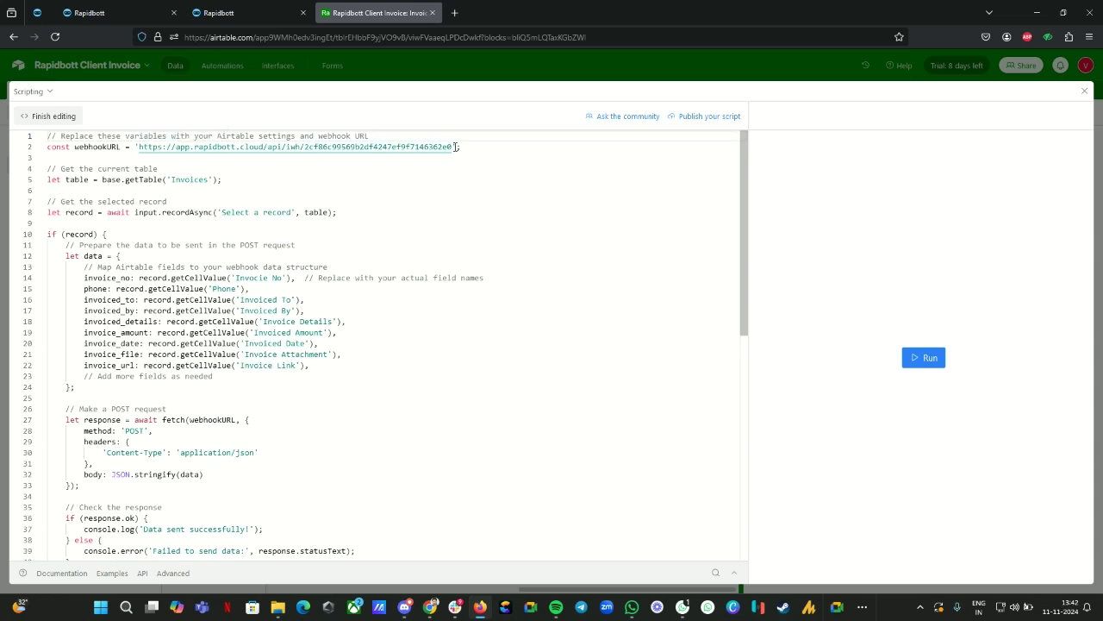
Step: Switch to the Rapidbott WhatsApp Cloud settings tab, briefly checking the Airtable editor in between
left_click(219, 12)
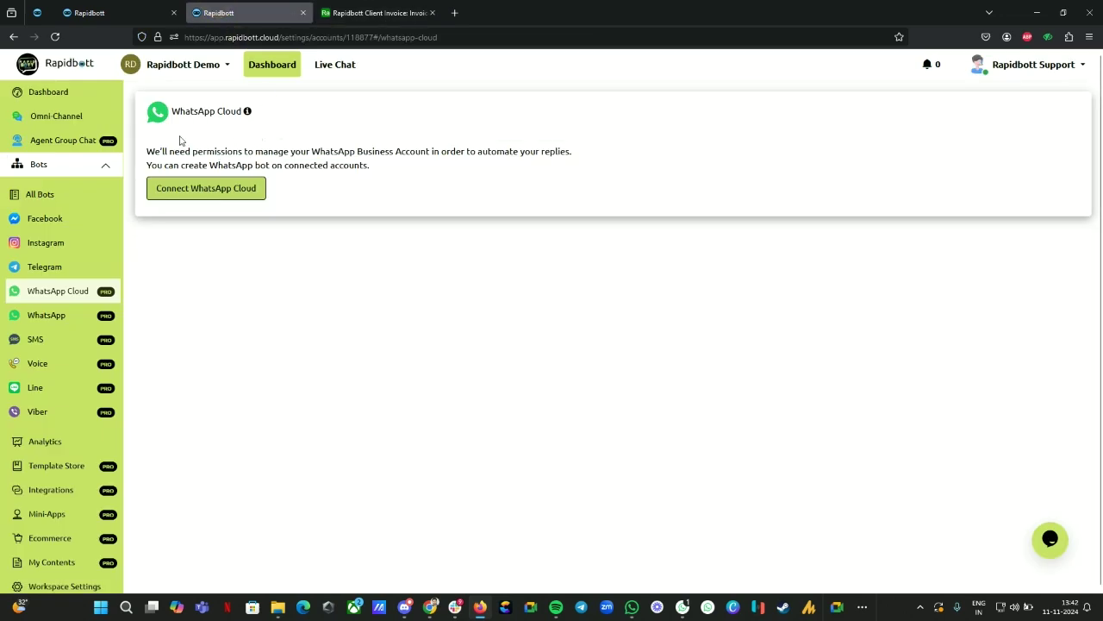
key("ctrl+Tab")
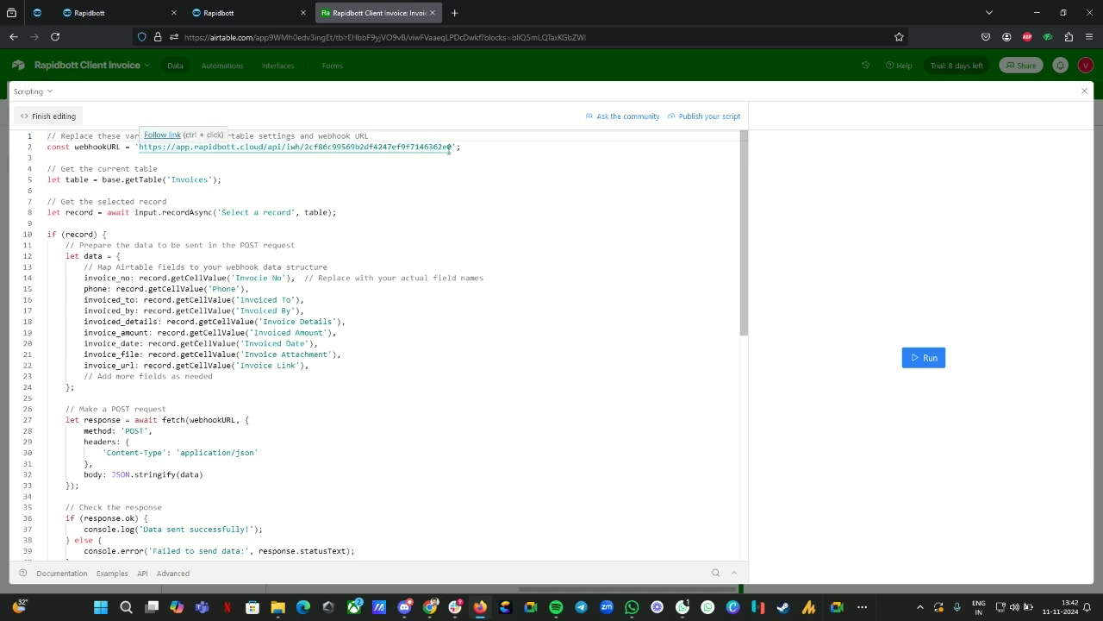
left_click(222, 13)
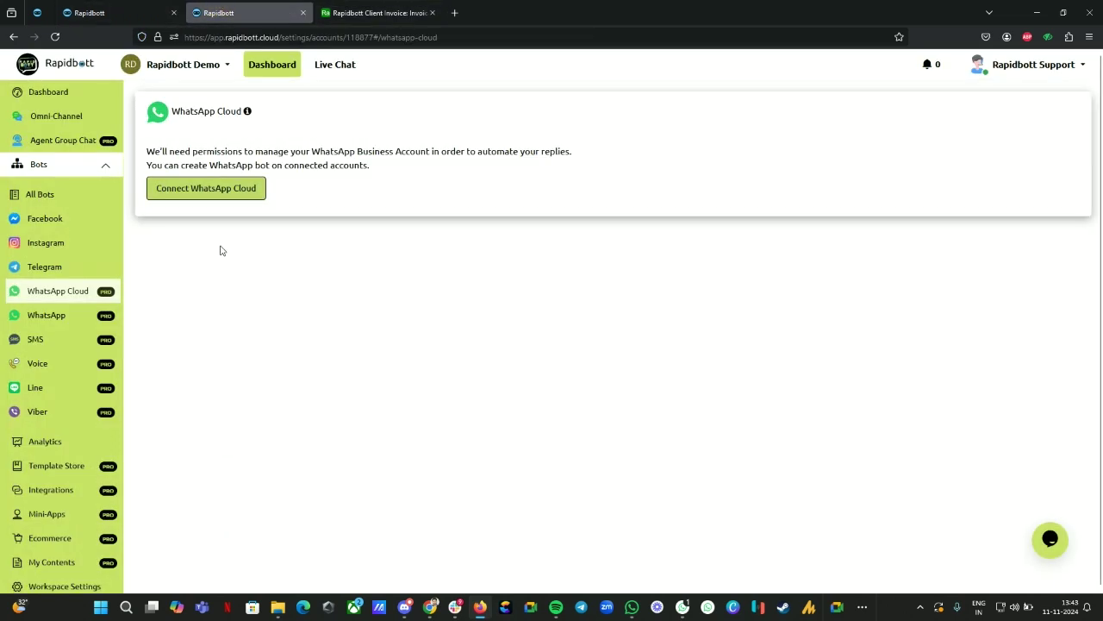
Step: Go to Inbound Webhooks and edit the 'Airtable Run Script - Rapidbott Invoice Alert' webhook
left_click(135, 12)
left_click(65, 115)
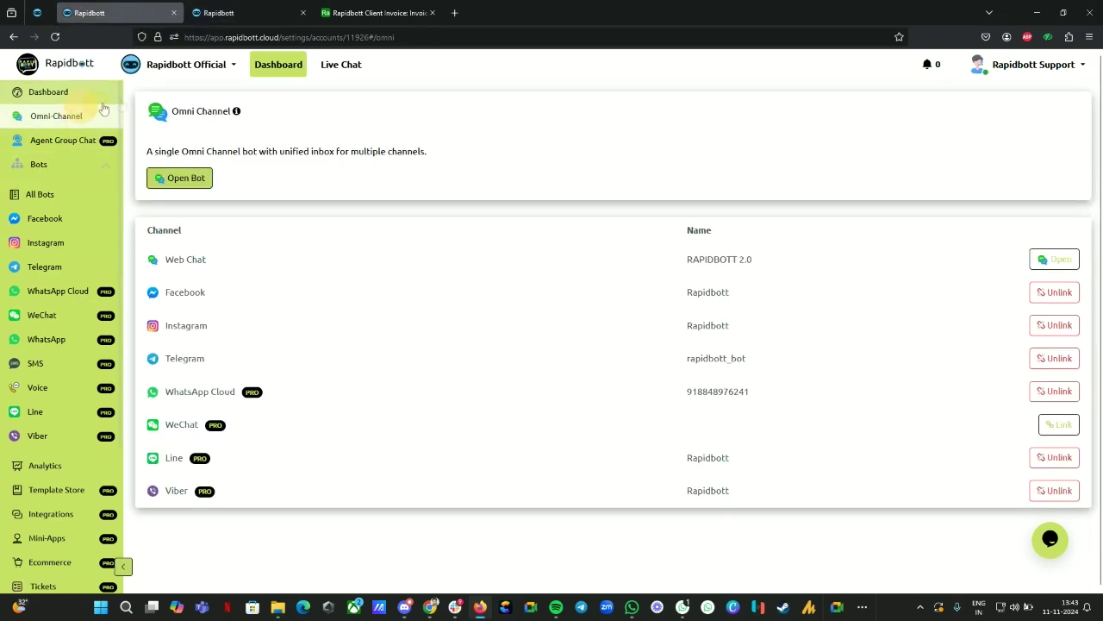
left_click(27, 242)
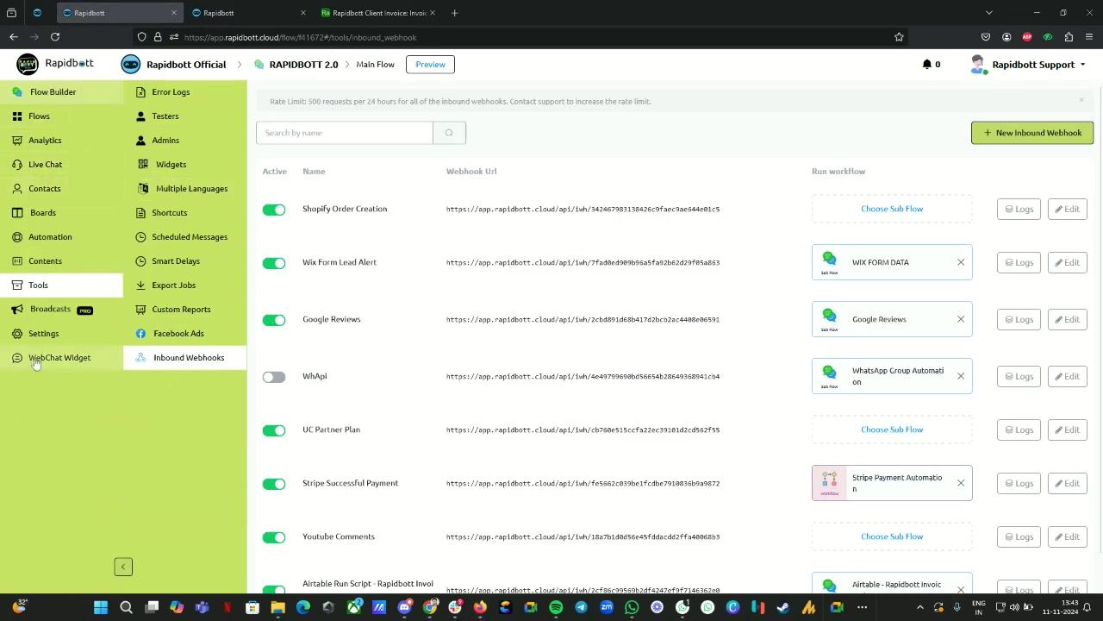
left_click(168, 365)
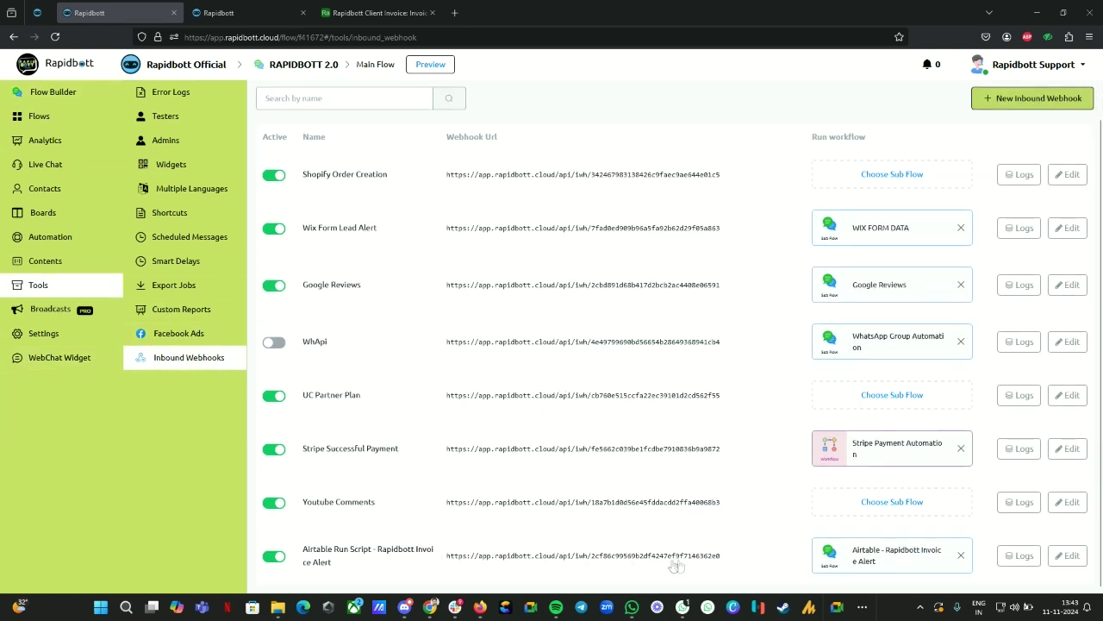
left_click(1067, 557)
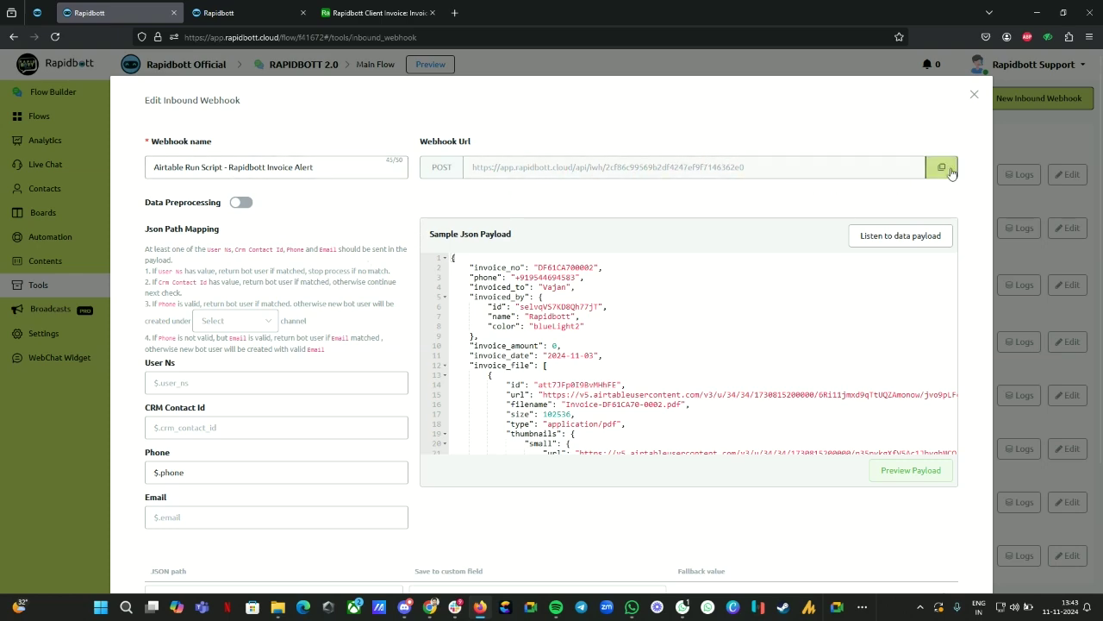
left_click(380, 12)
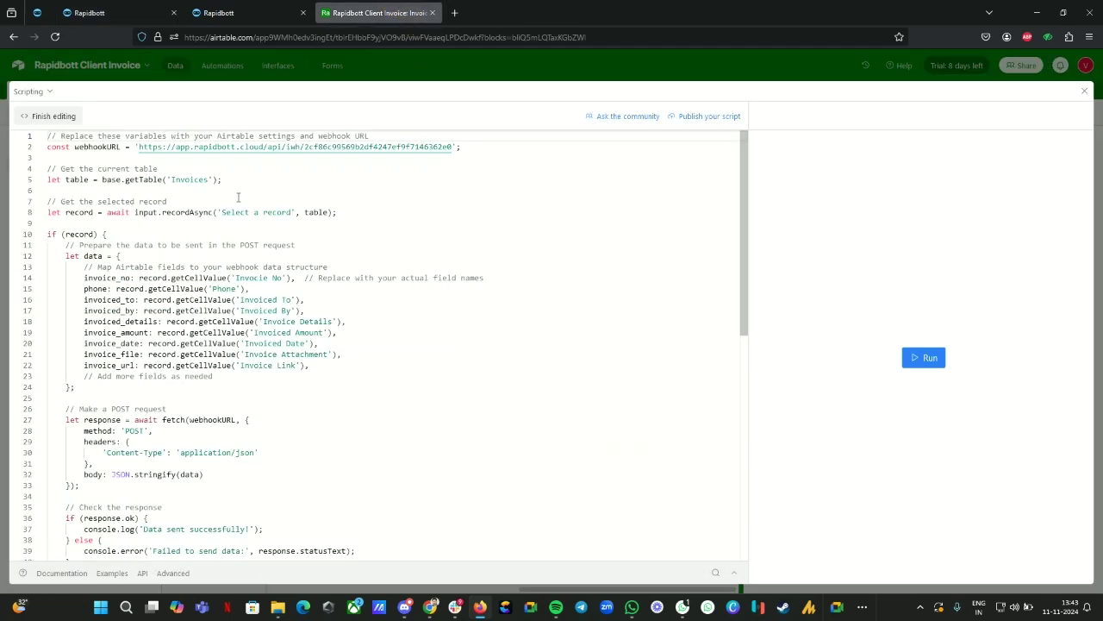
left_click(154, 12)
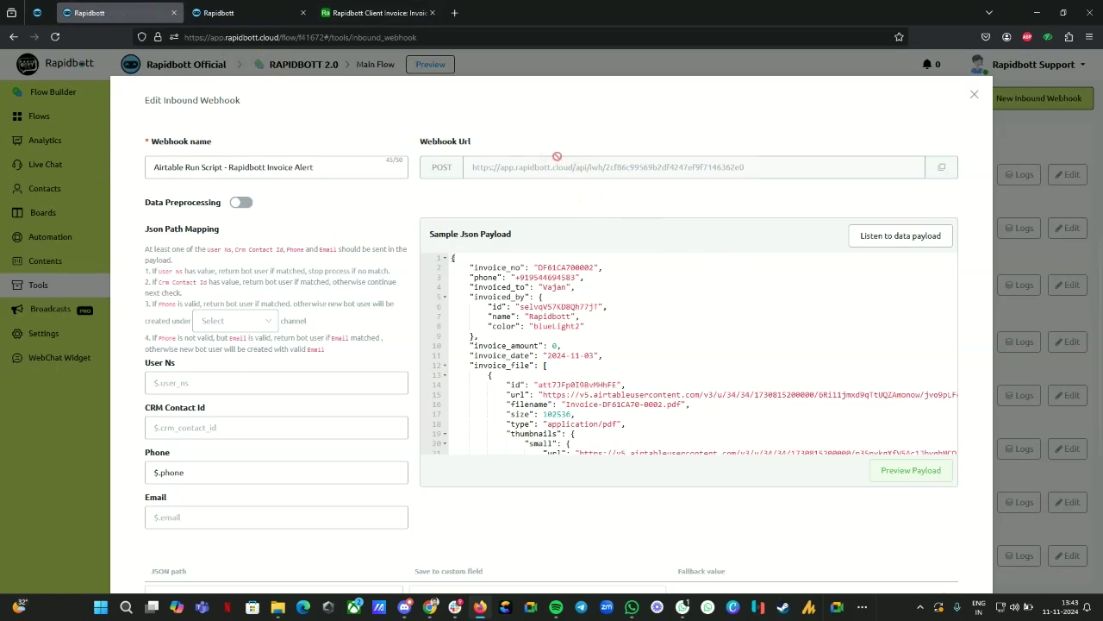
left_click(376, 12)
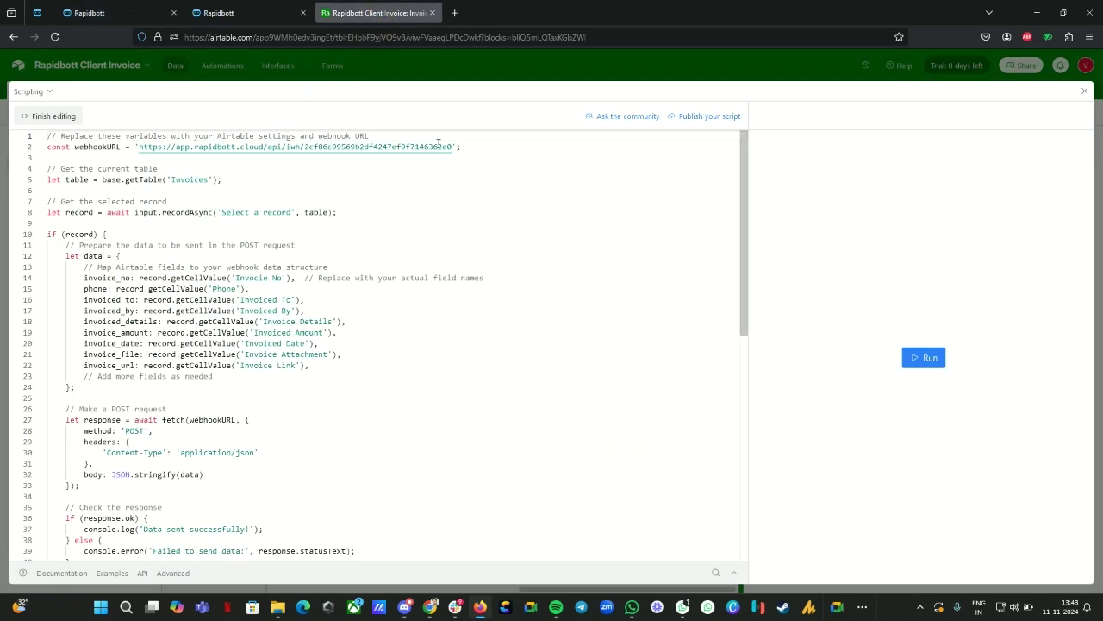
left_click(95, 12)
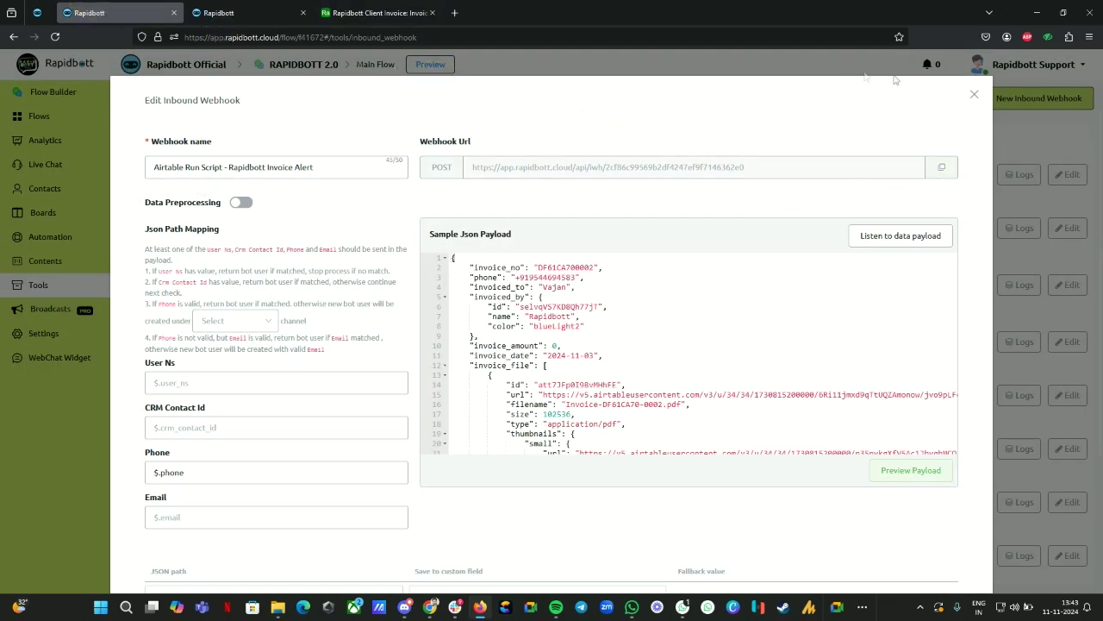
left_click(974, 94)
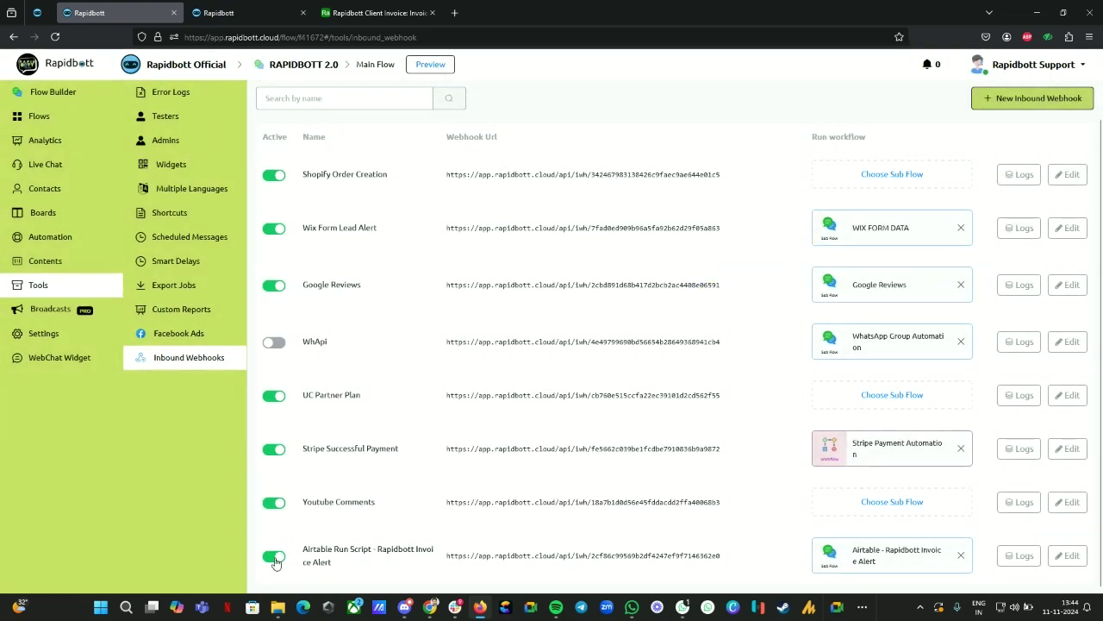
left_click(1068, 556)
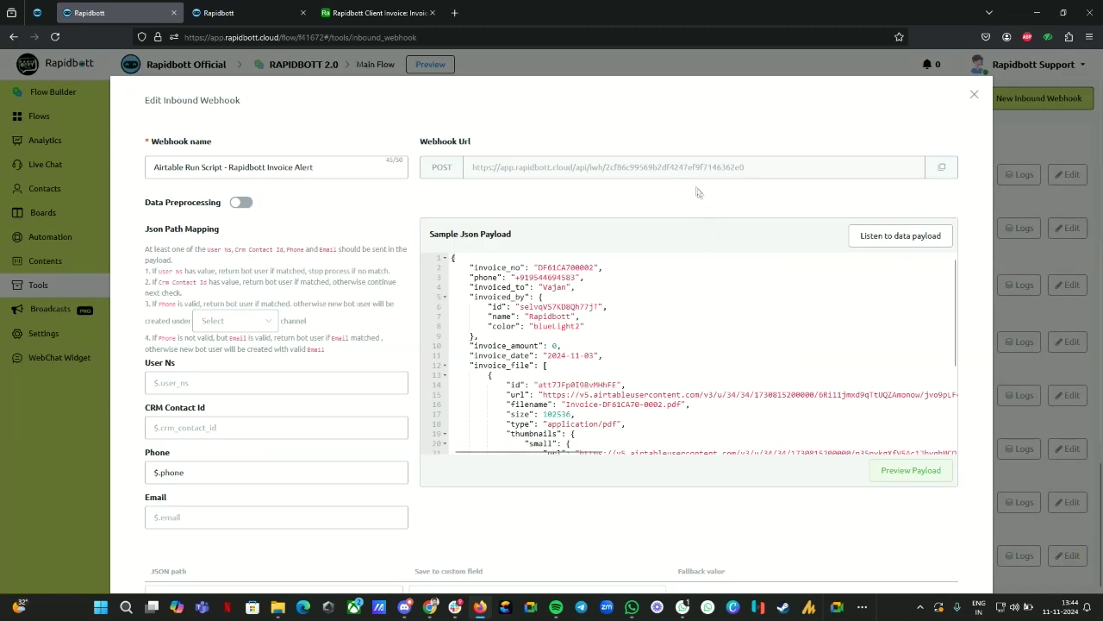
Step: Listen for a sample payload while running the Airtable script for invoice DF61CA700002
left_click(881, 245)
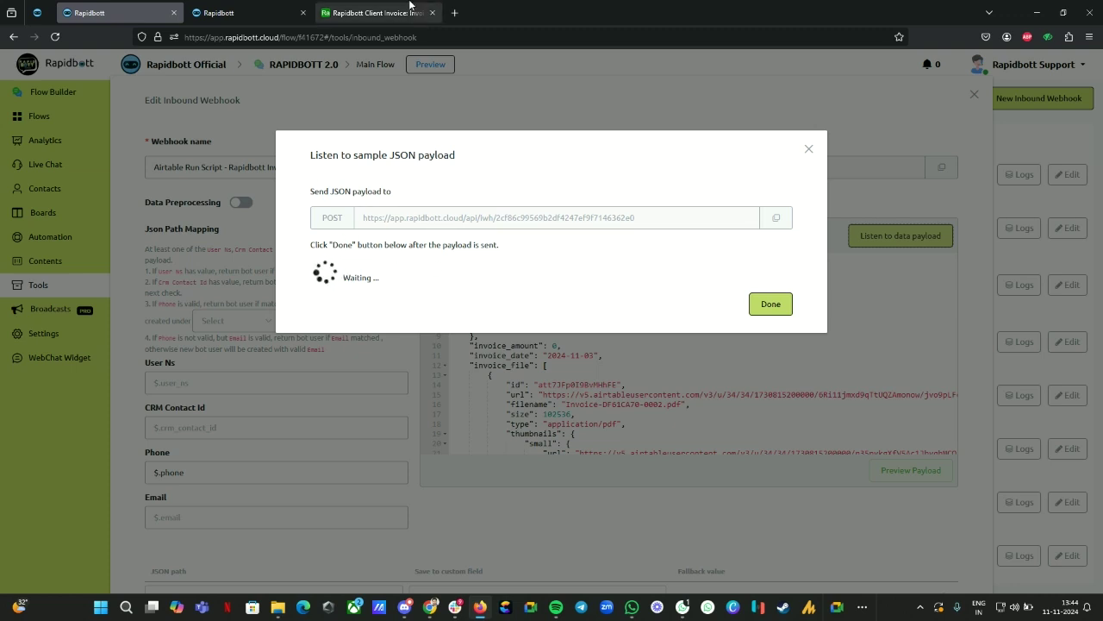
left_click(379, 12)
left_click(918, 357)
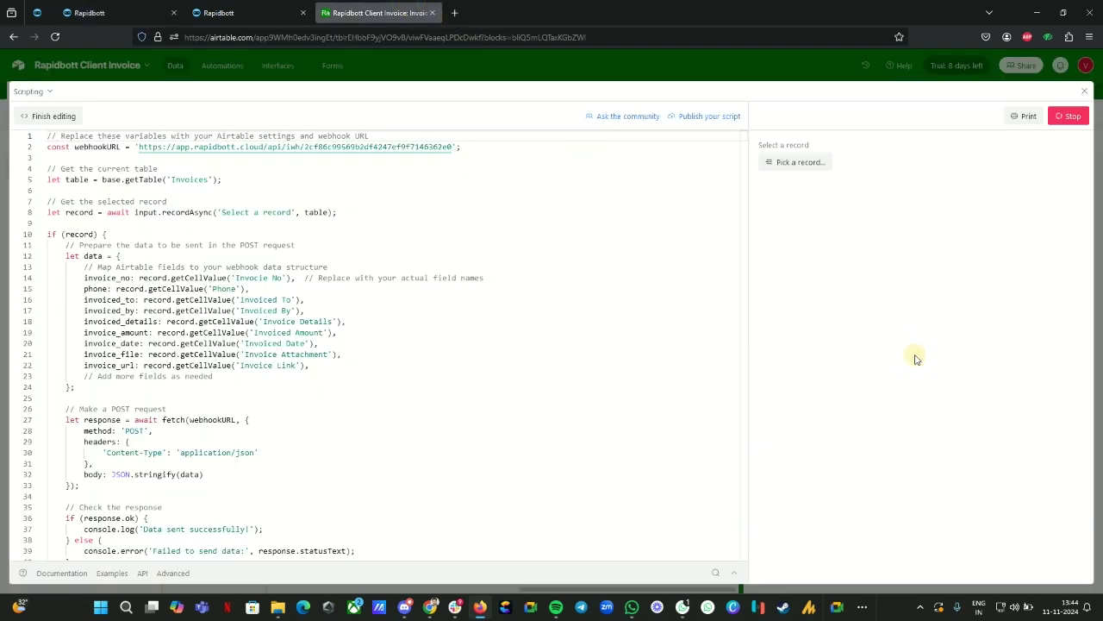
left_click(793, 162)
left_click(566, 215)
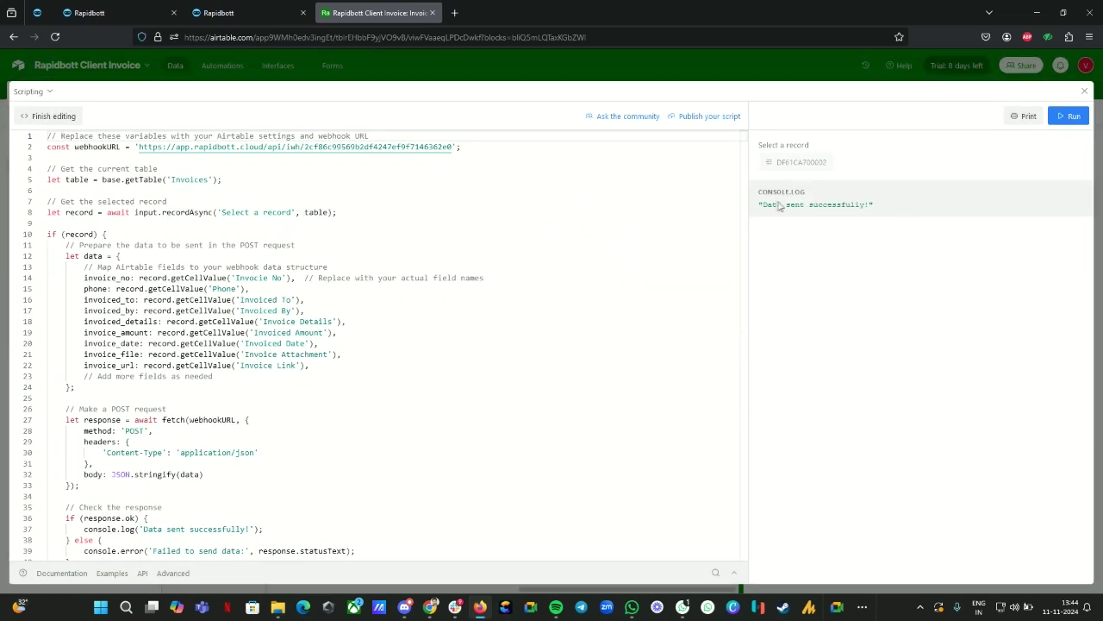
left_click(209, 6)
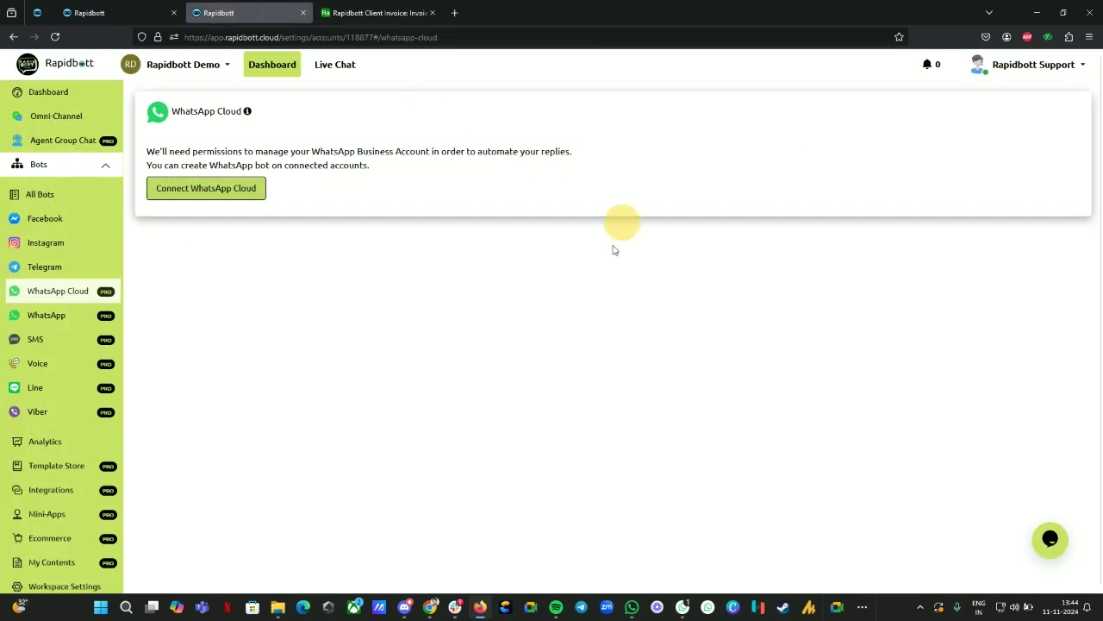
Step: Load the received invoice as the webhook's sample payload and pick its phone value to get $.phone
left_click(104, 12)
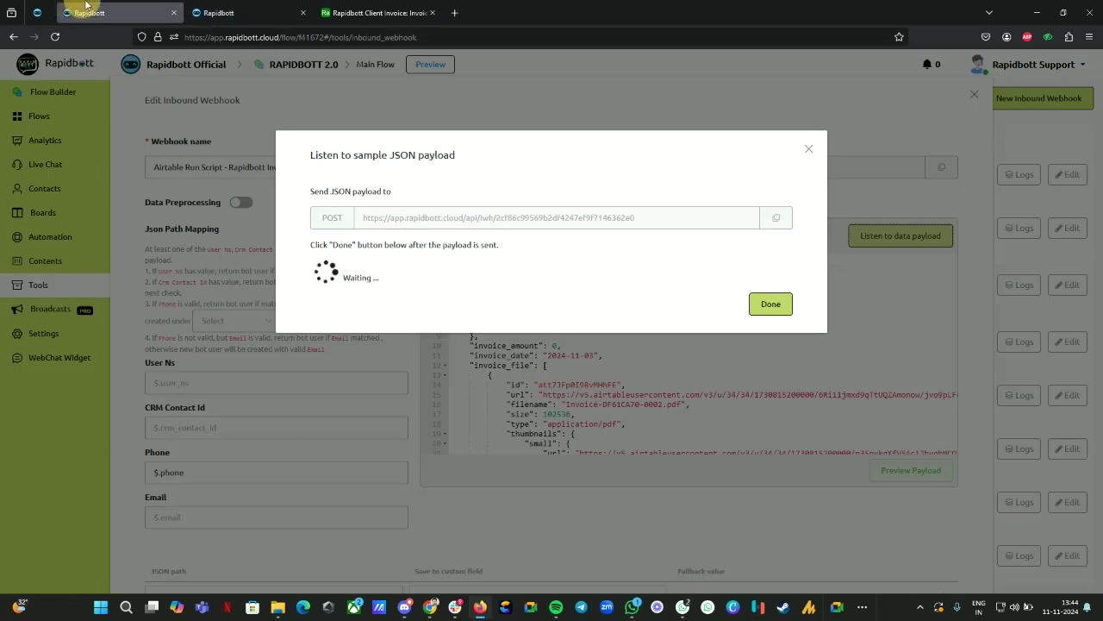
left_click(771, 306)
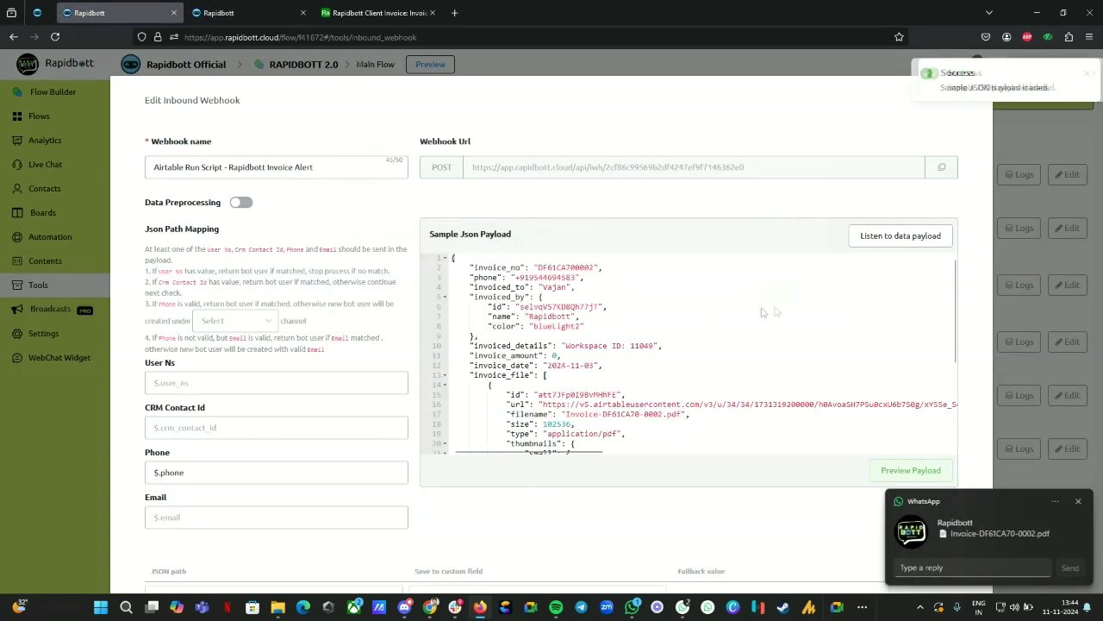
scroll(571, 423, "down", 3)
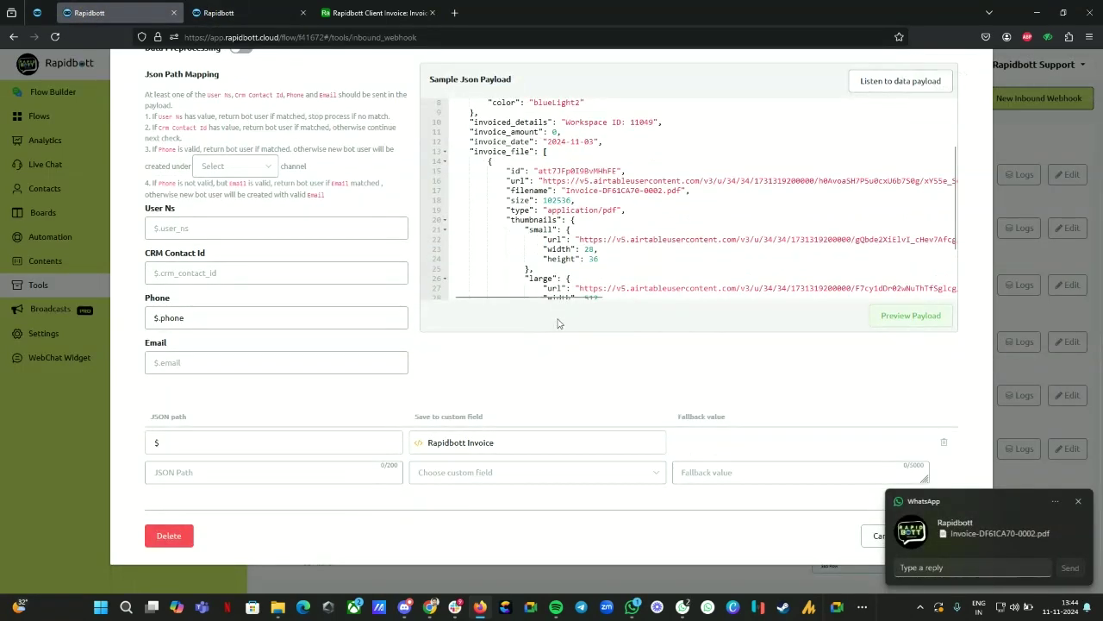
scroll(601, 181, "up", 5)
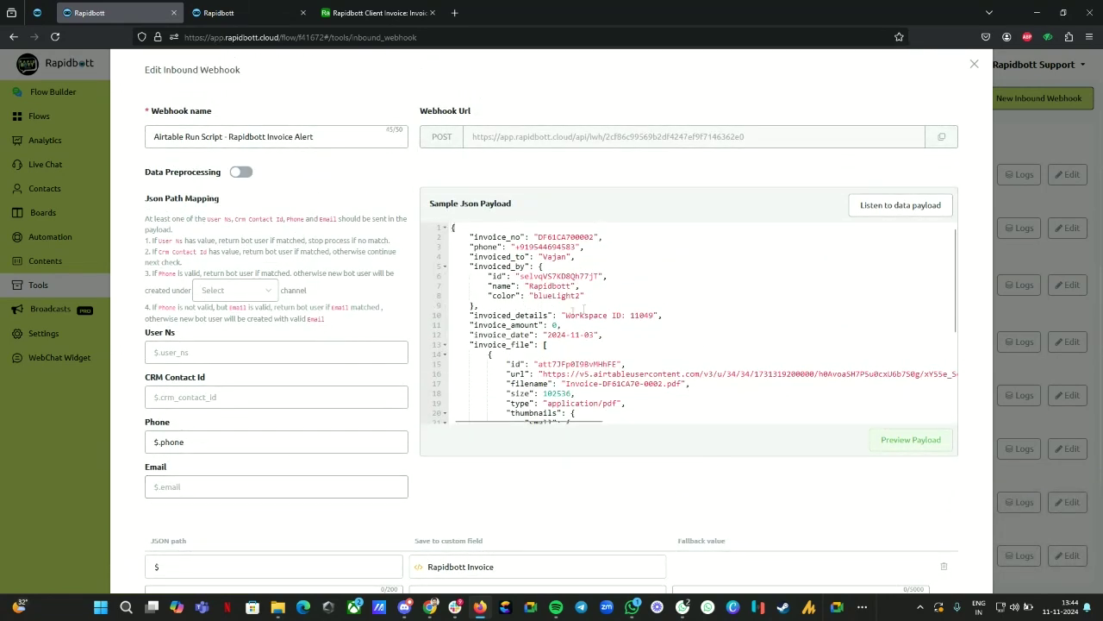
left_click(905, 440)
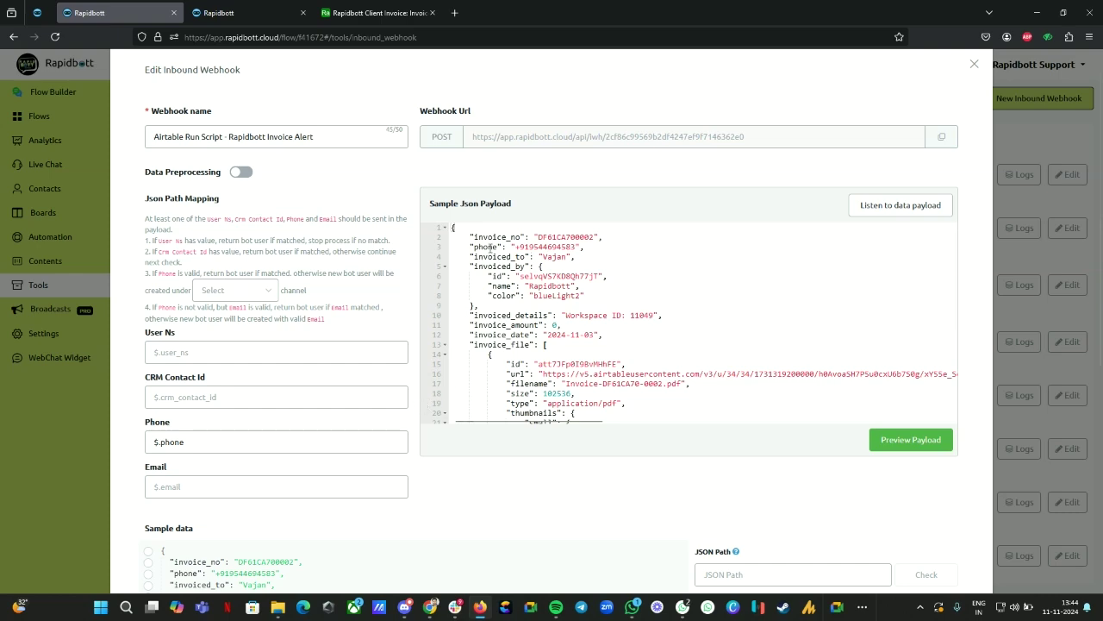
scroll(283, 376, "down", 3)
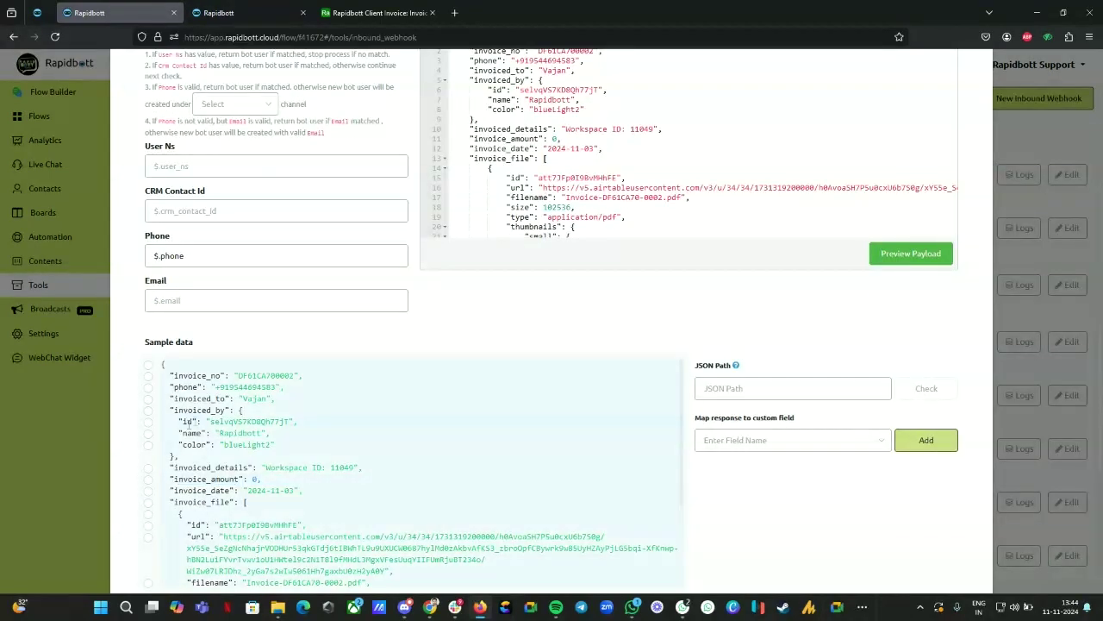
left_click(148, 388)
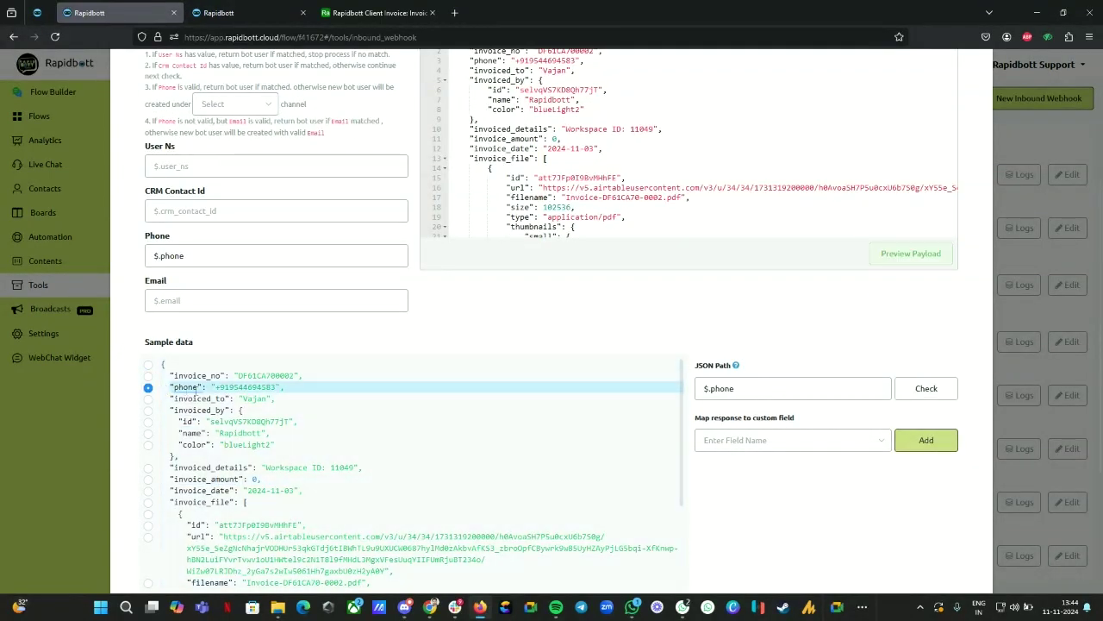
left_click_drag(762, 388, 674, 379)
Step: Close the extra Rapidbott tab, copy the $.phone path, and select the Phone field's text
left_click(333, 9)
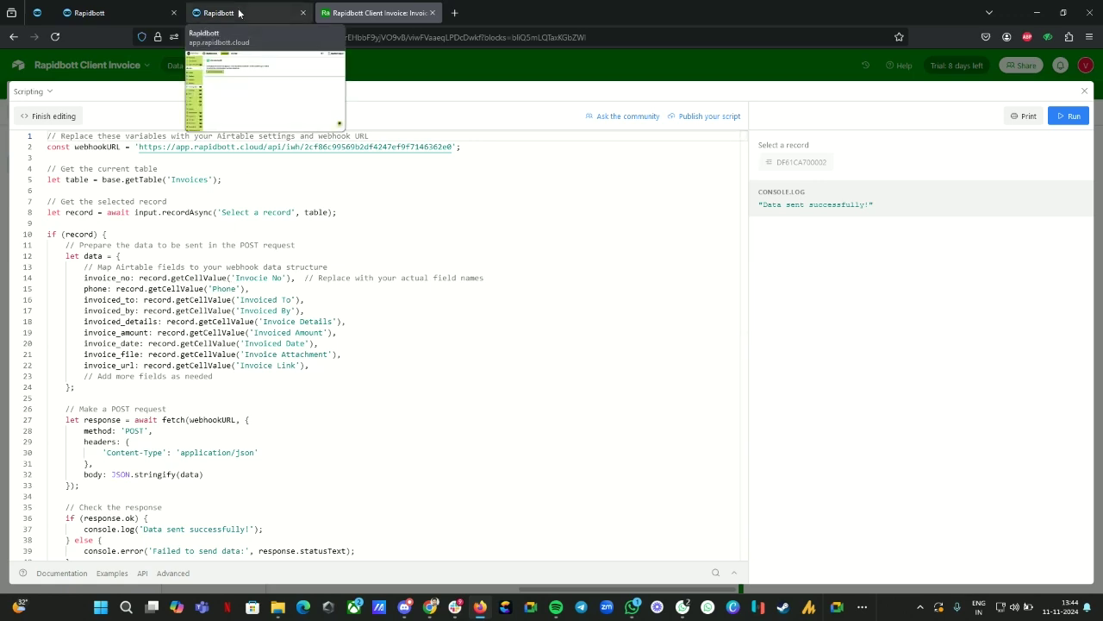
left_click(136, 10)
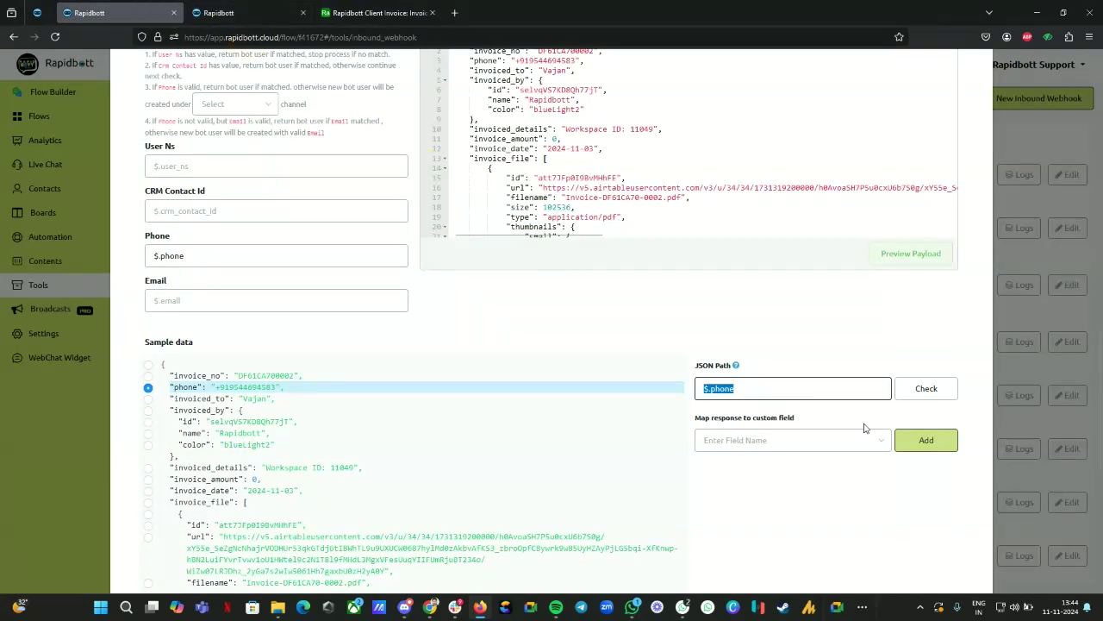
left_click(304, 13)
right_click(720, 390)
left_click(754, 207)
left_click(212, 255)
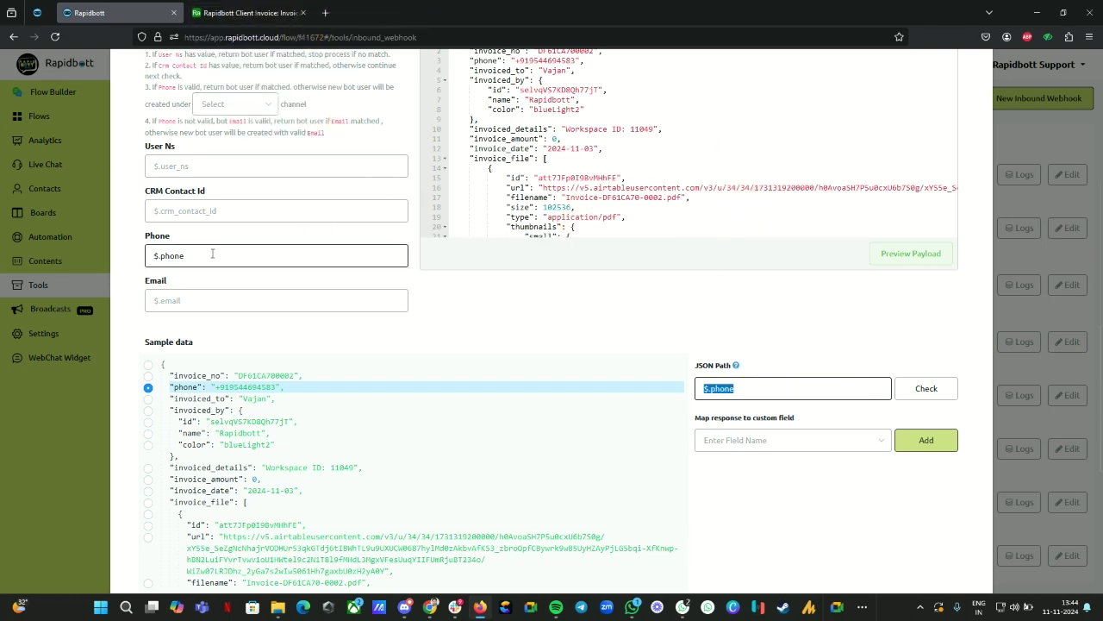
triple_click(160, 255)
scroll(218, 310, "up", 2)
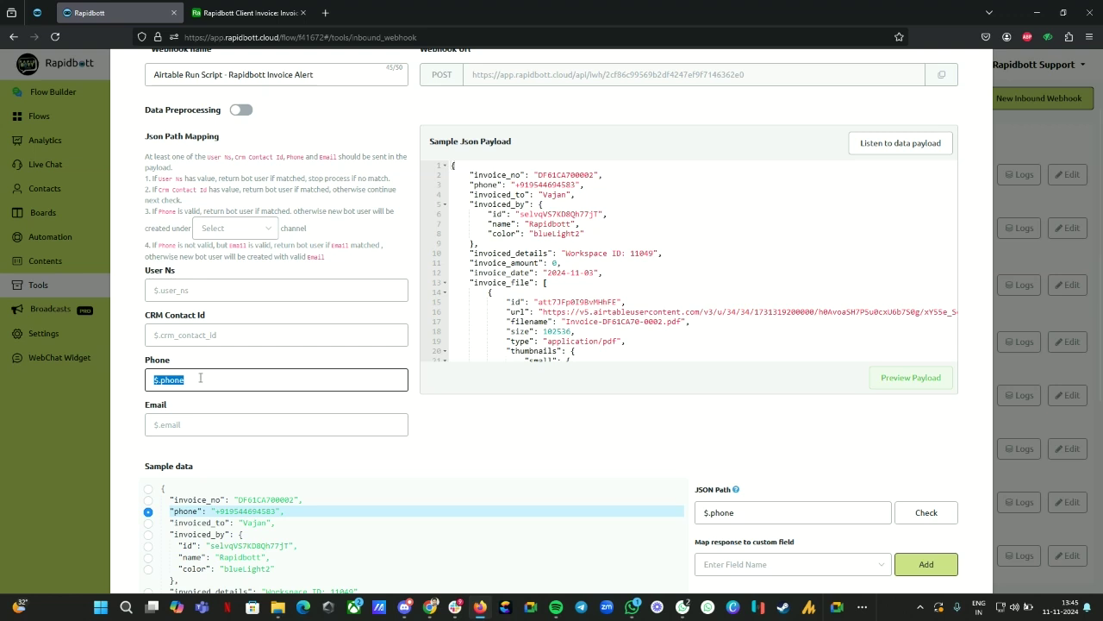
Step: Close the Edit Inbound Webhook modal without saving the changes
scroll(972, 141, "up", 2)
left_click(973, 97)
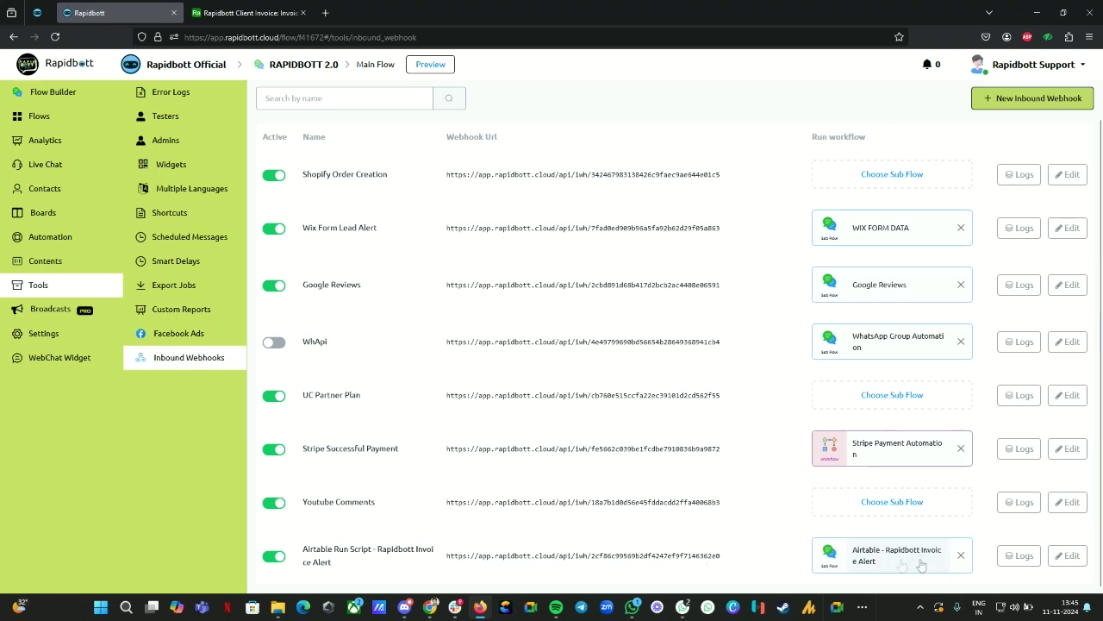
Step: Reopen the Airtable invoice webhook, preview the sample payload, and select the root $ path
left_click(1058, 561)
scroll(258, 431, "down", 3)
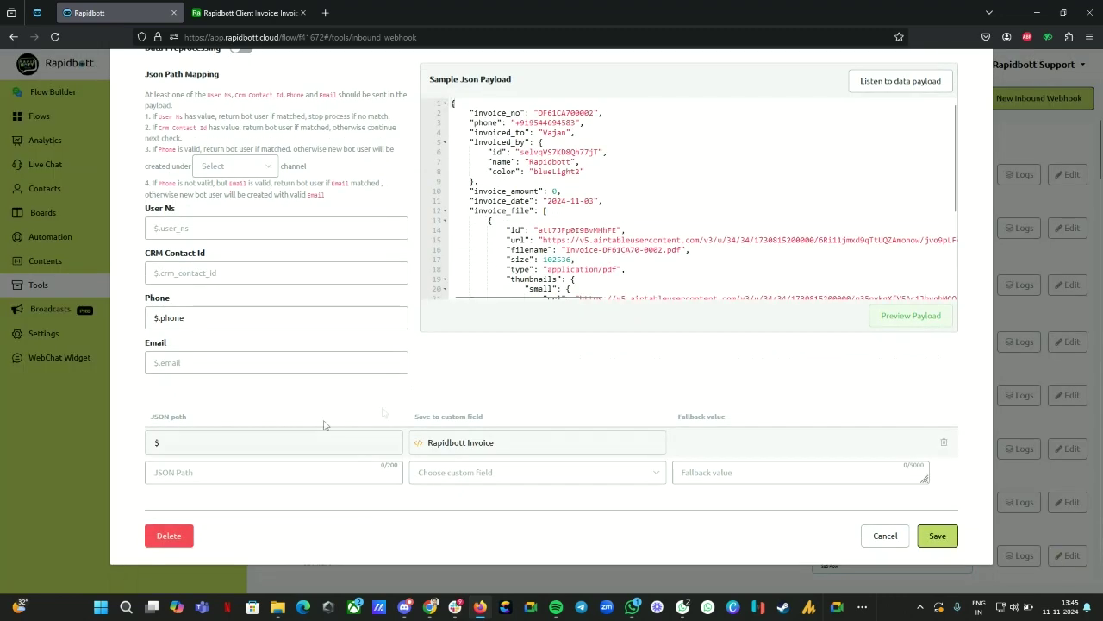
left_click(886, 316)
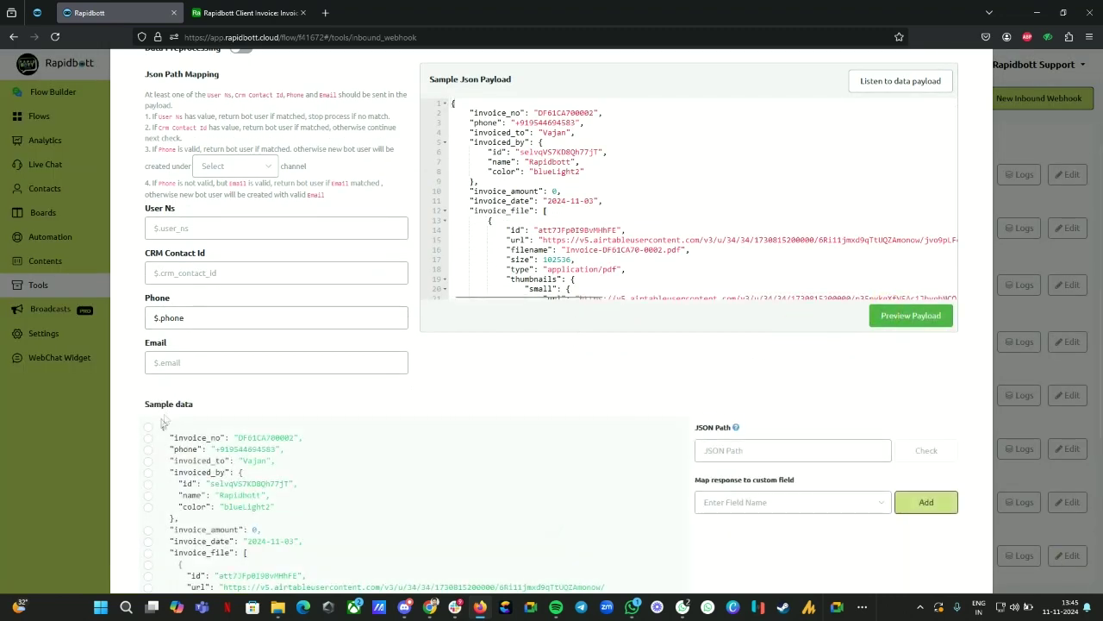
left_click(148, 426)
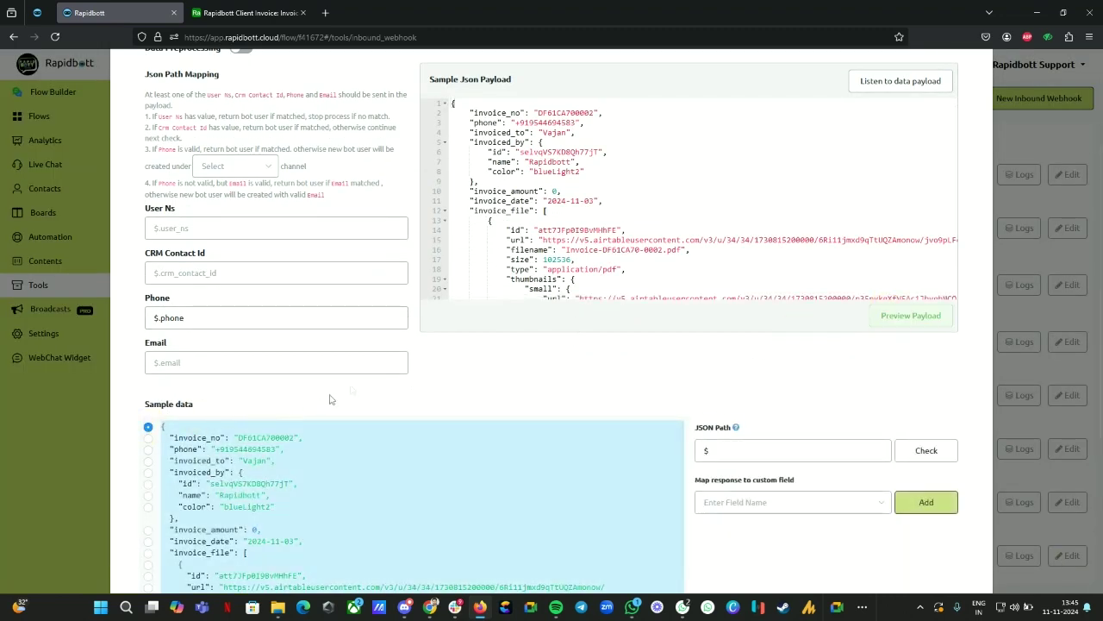
scroll(357, 320, "down", 2)
scroll(259, 302, "down", 5)
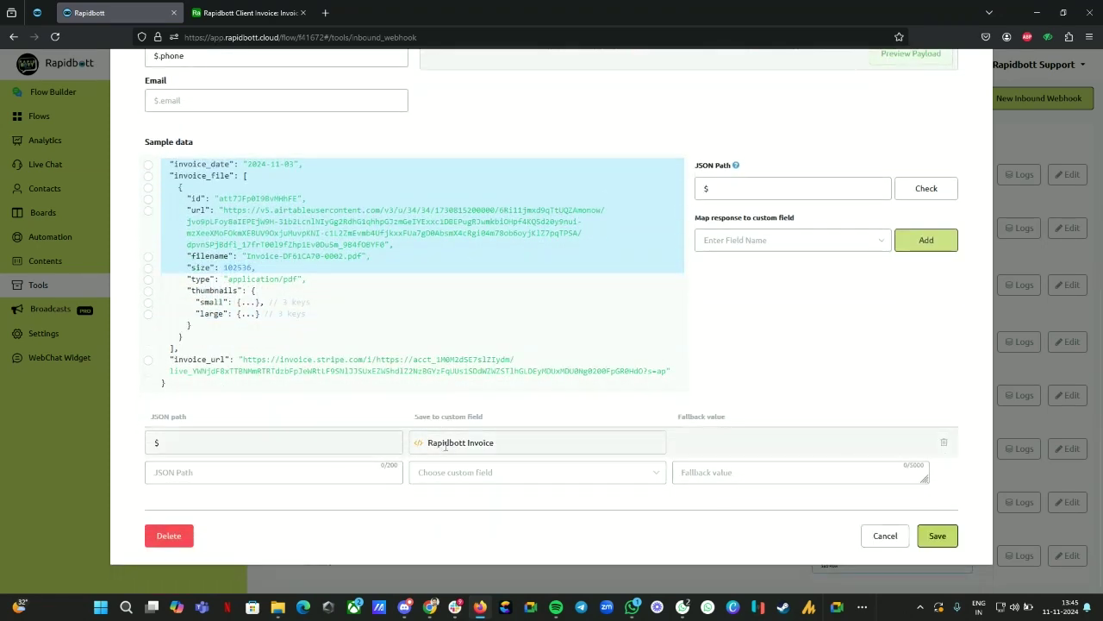
Step: Create a new JSON-type user field named INVOCIE to store the payload
left_click(793, 246)
type("IN")
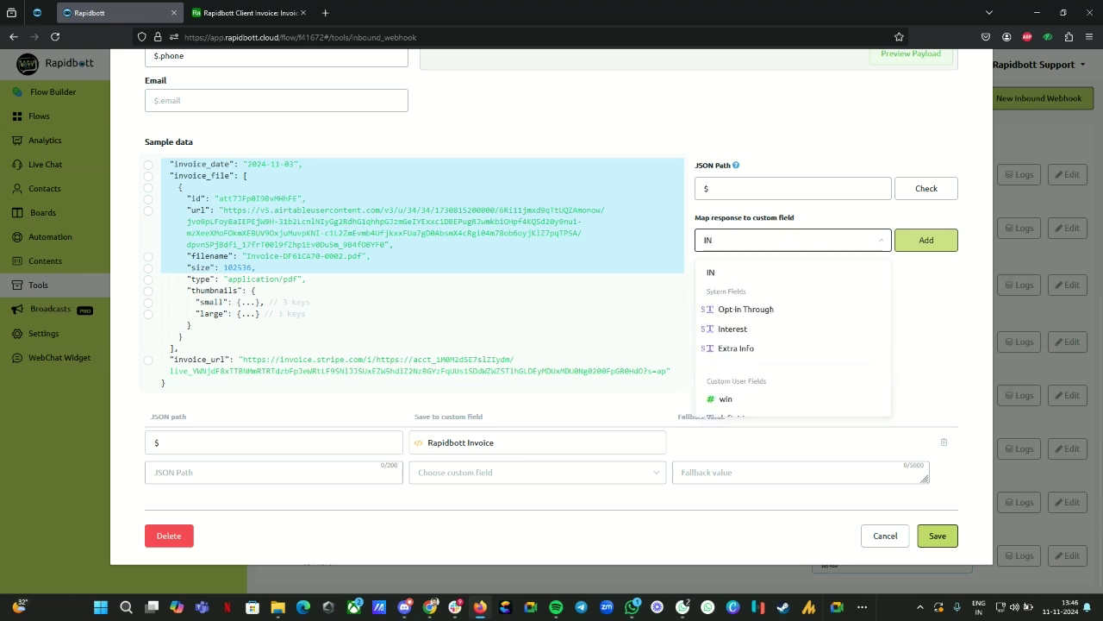
type("VOICE")
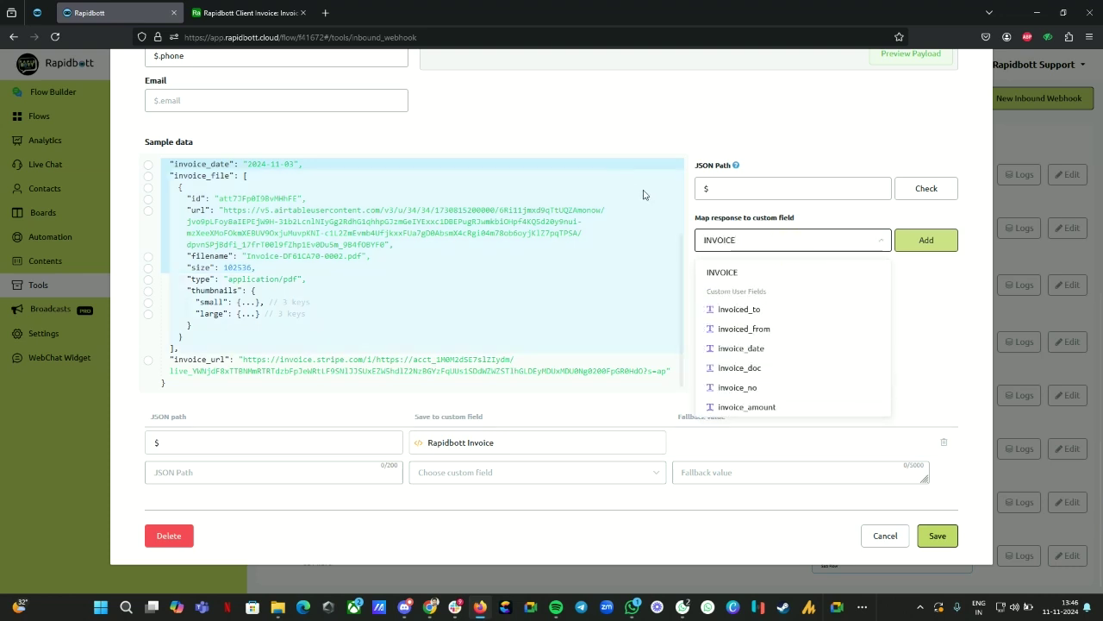
left_click(763, 274)
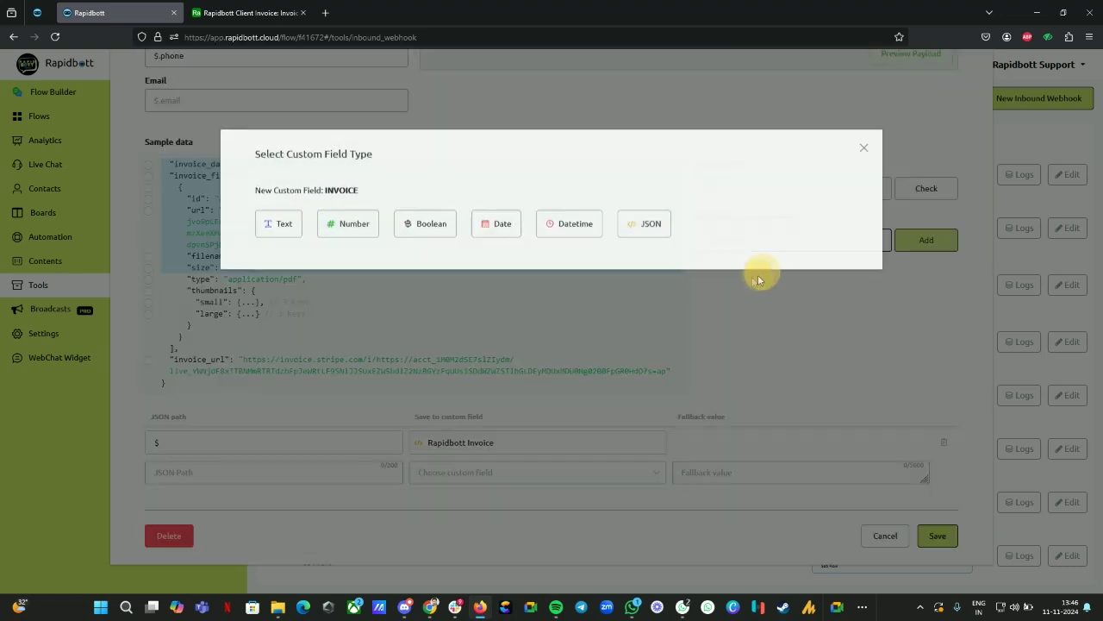
left_click(863, 150)
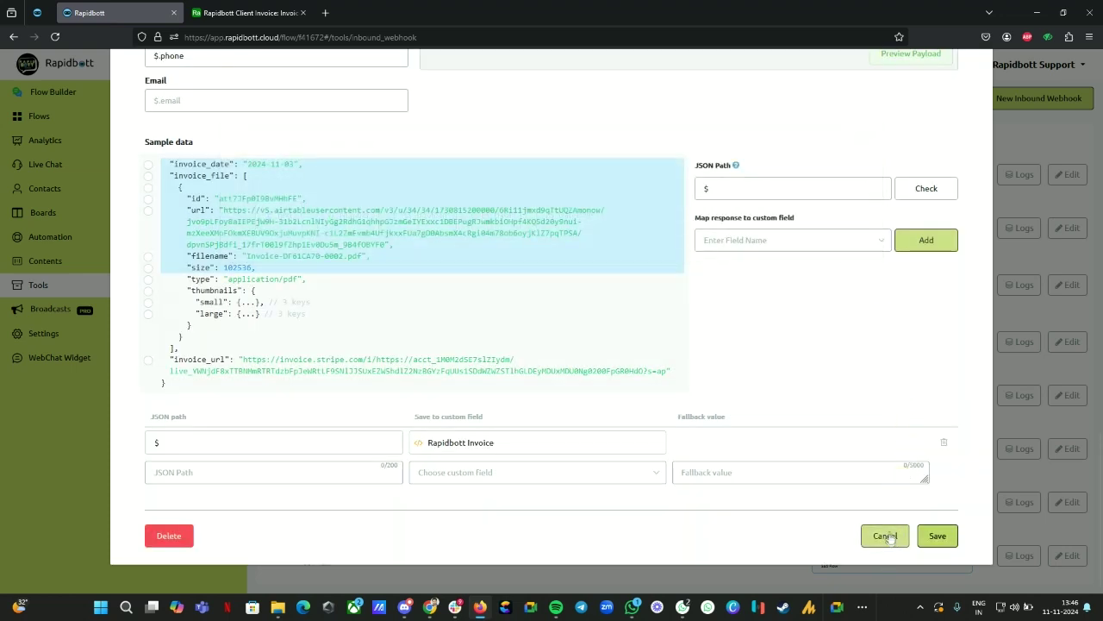
left_click(815, 239)
type("INVOCIE")
left_click(783, 271)
left_click(652, 226)
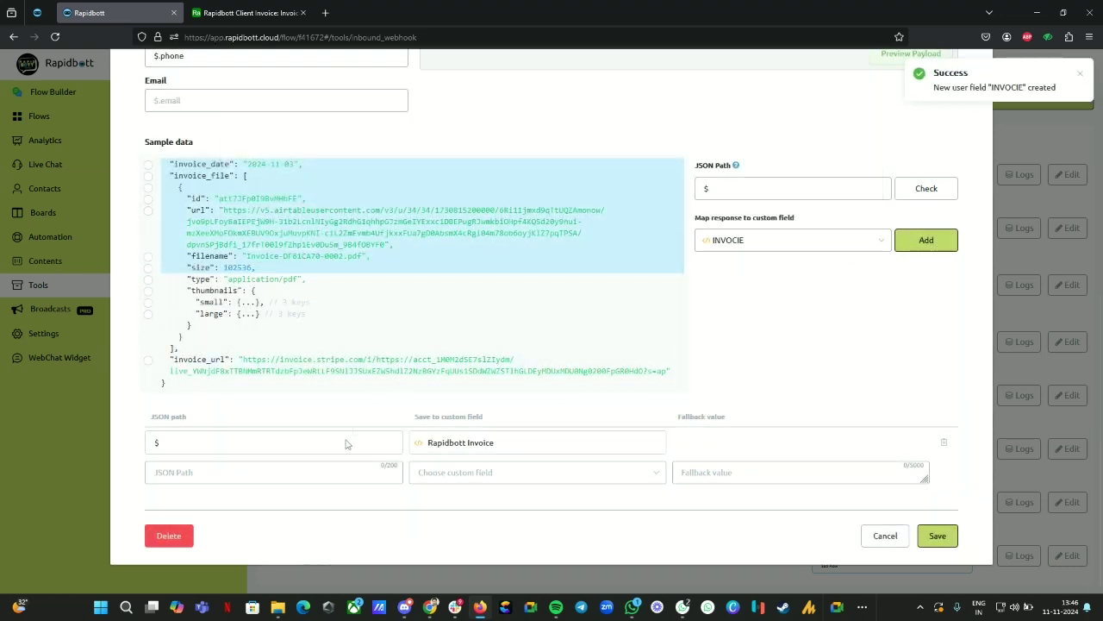
Step: Cancel the webhook editor without saving and return to the inbound webhooks list
left_click(881, 535)
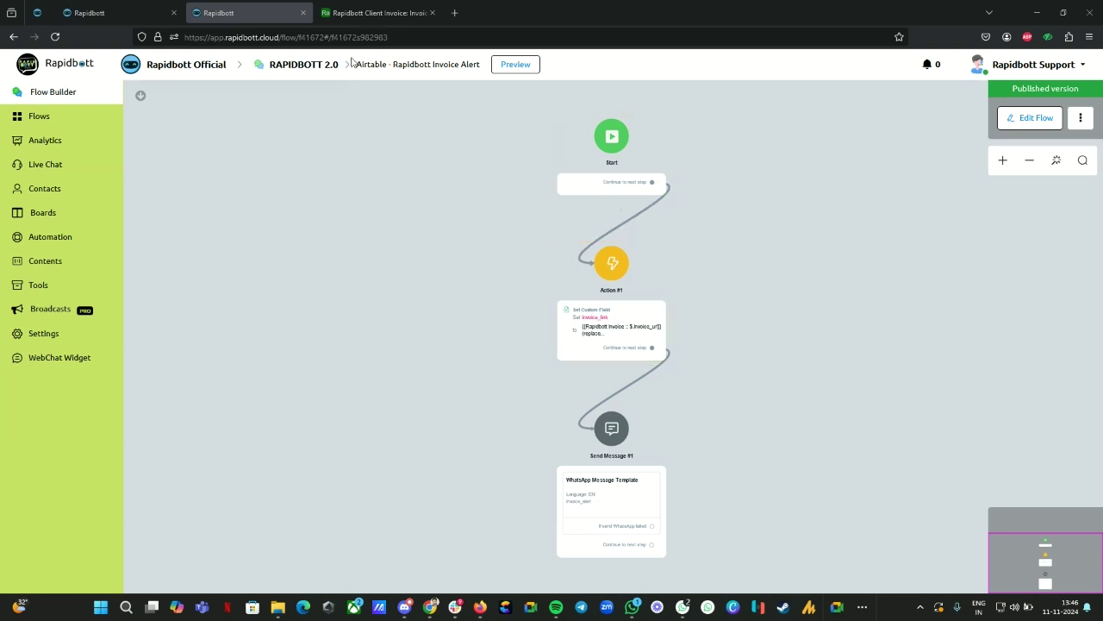
left_click_drag(354, 64, 478, 62)
key("ctrl+shift+Tab")
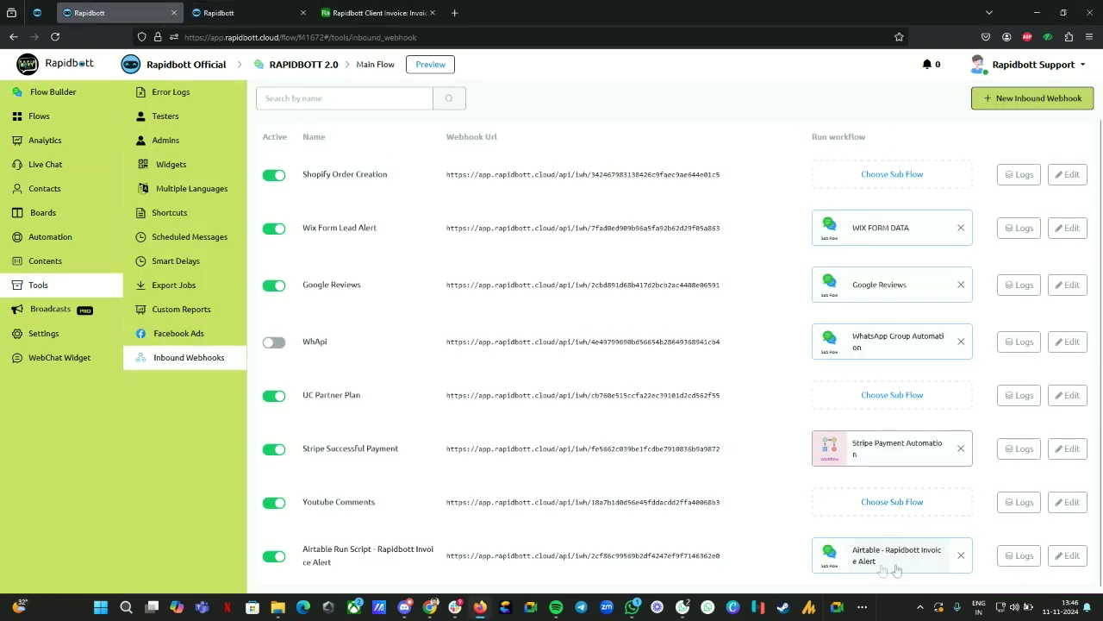
Step: In the Invoice Alert flow, inspect Action #1 and open Send Message #1's invoice_alert template settings
left_click(252, 13)
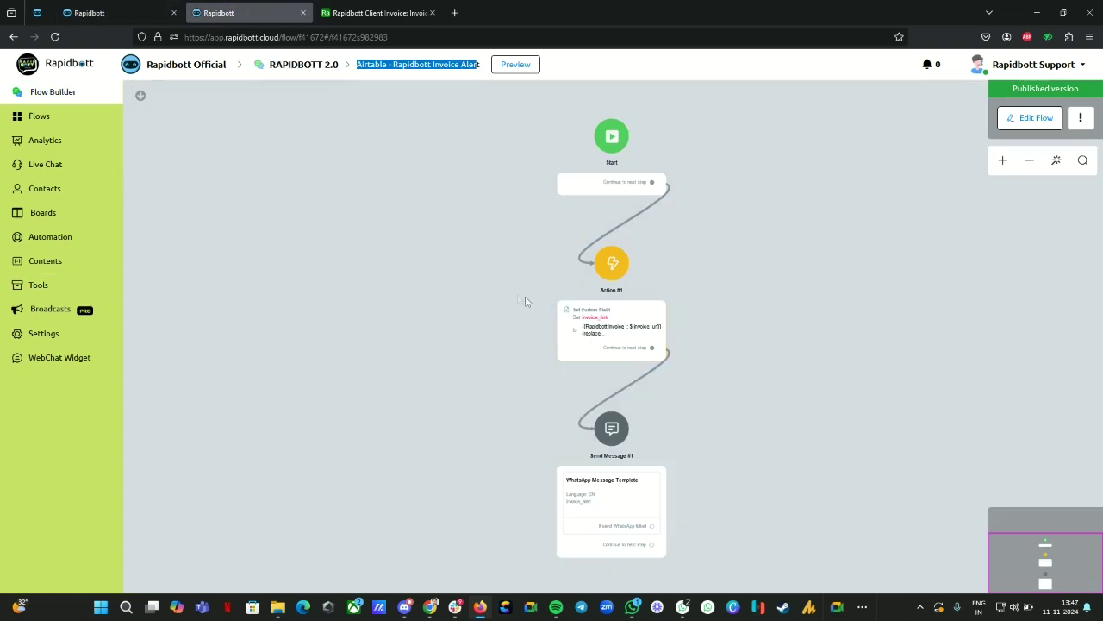
scroll(500, 295, "up", 5)
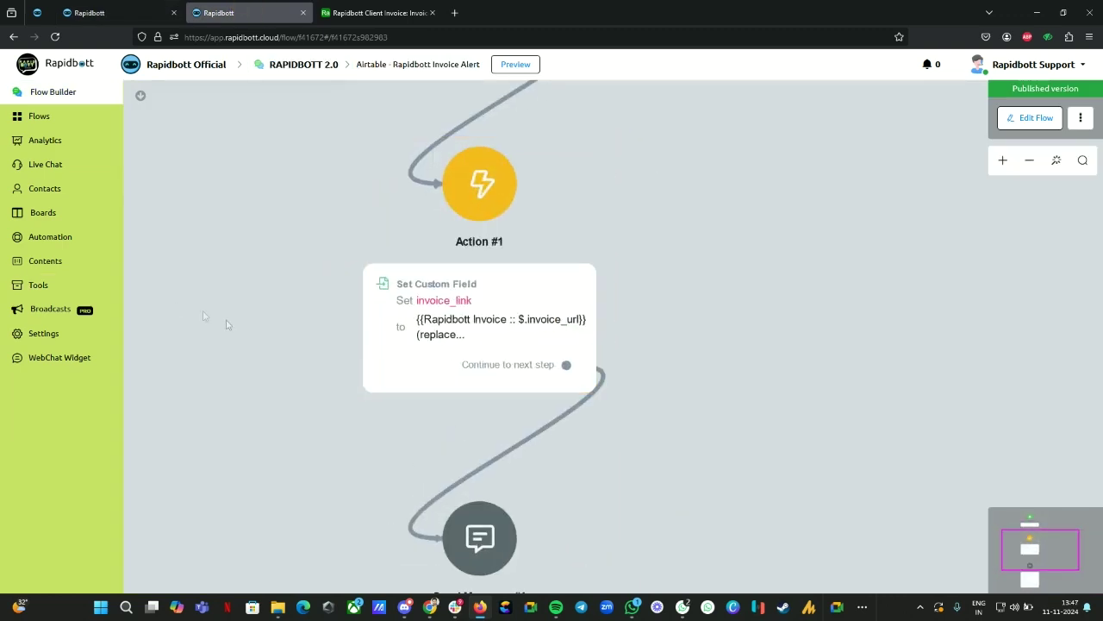
left_click_drag(242, 331, 230, 256)
left_click(452, 255)
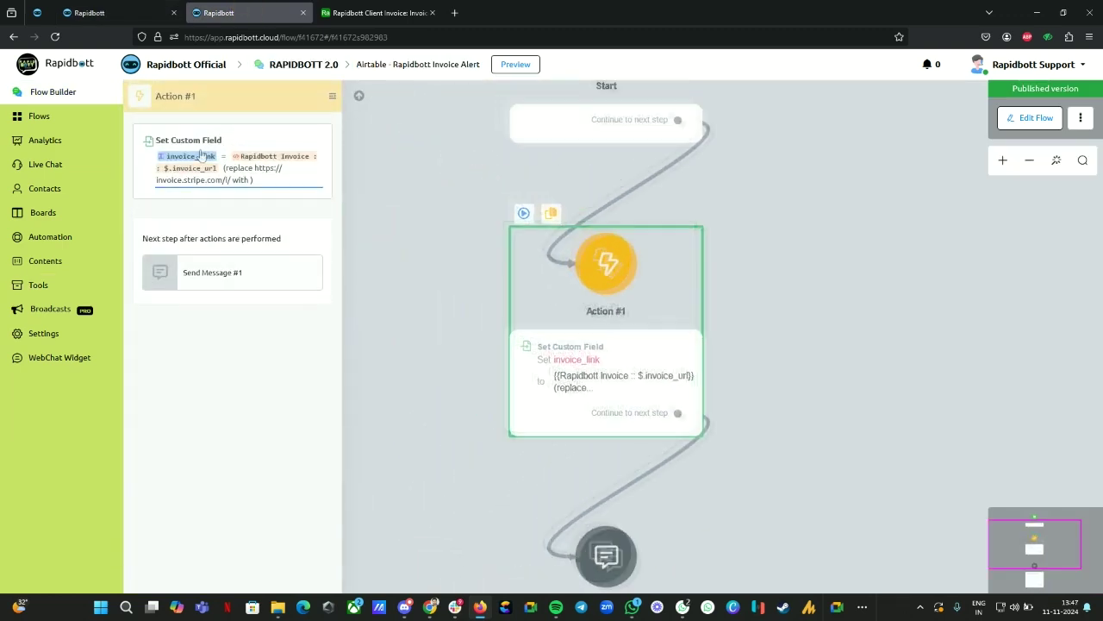
left_click(392, 236)
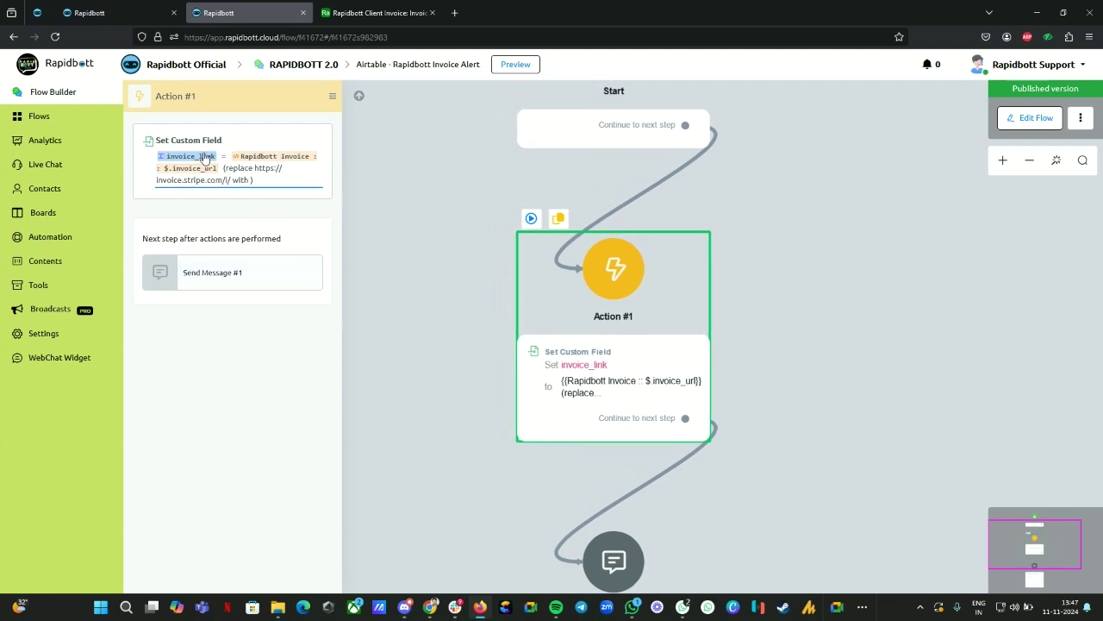
scroll(402, 161, "down", 3)
left_click(570, 424)
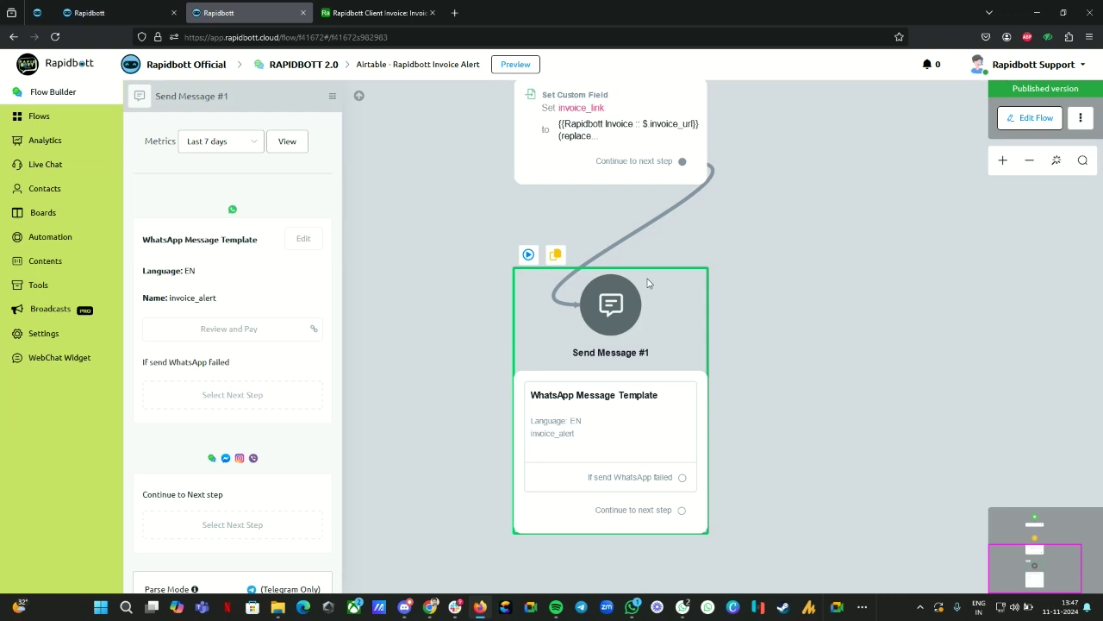
Step: Look around Send Message #1 on the canvas, then return to the inbound webhooks tab
scroll(610, 307, "down", 2)
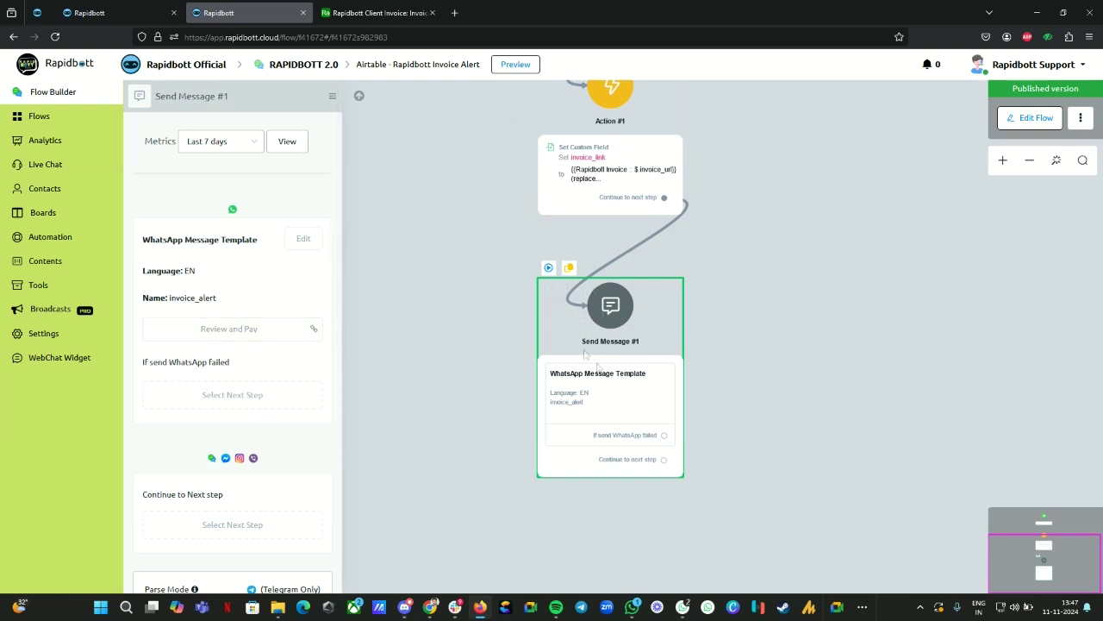
left_click_drag(788, 382, 668, 386)
scroll(439, 386, "up", 3)
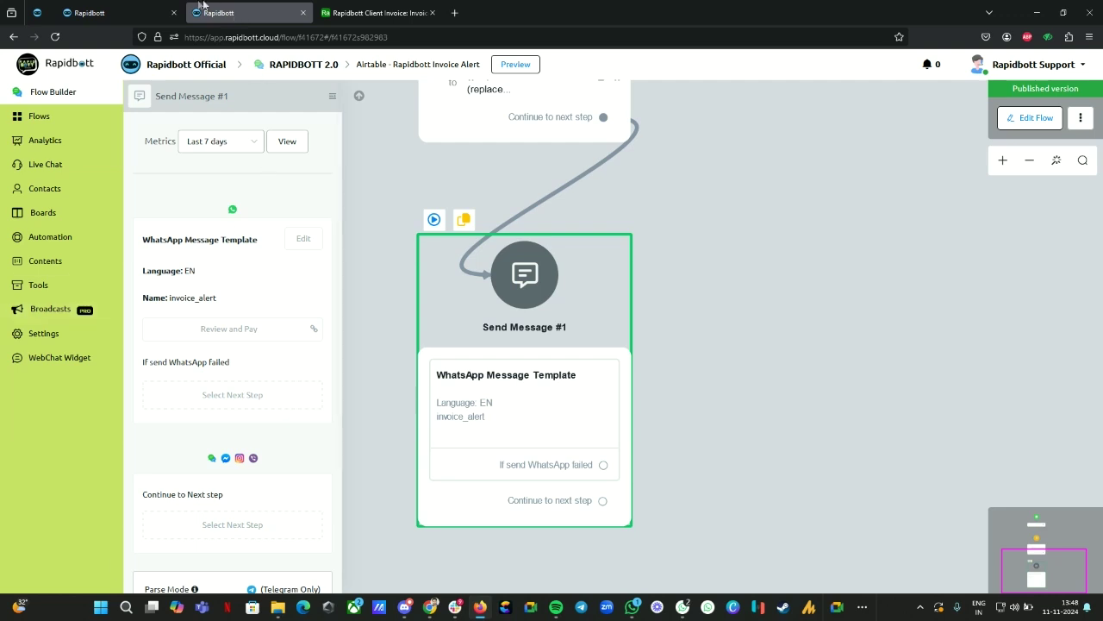
left_click(105, 12)
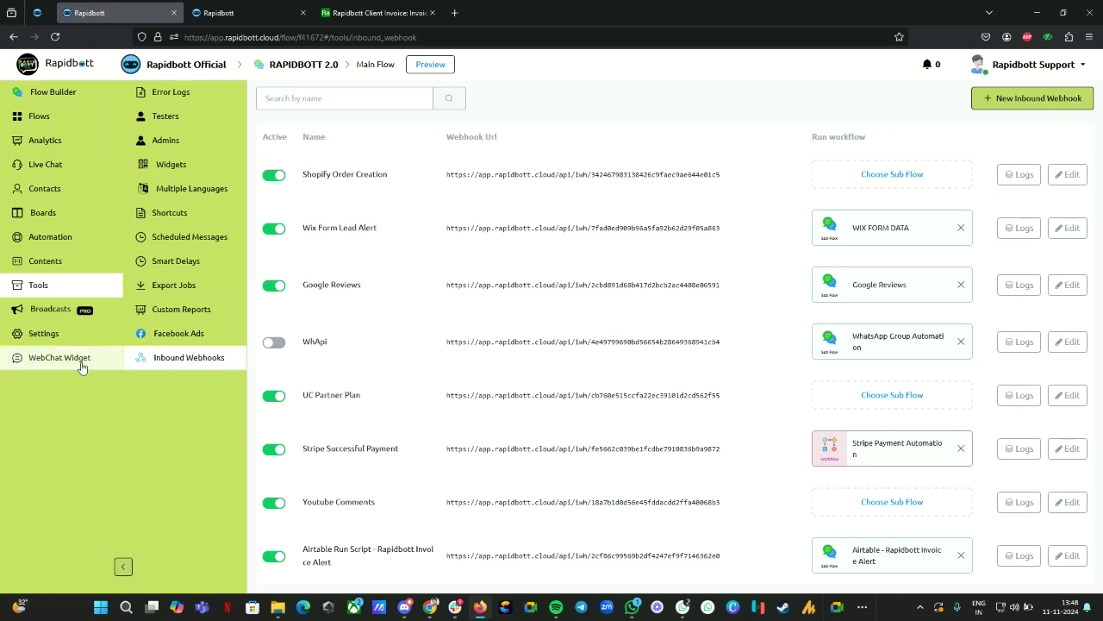
Step: Confirm invoice_alert is approved under Contents > Message Templates, then return to the Airtable script
left_click(53, 259)
left_click(193, 310)
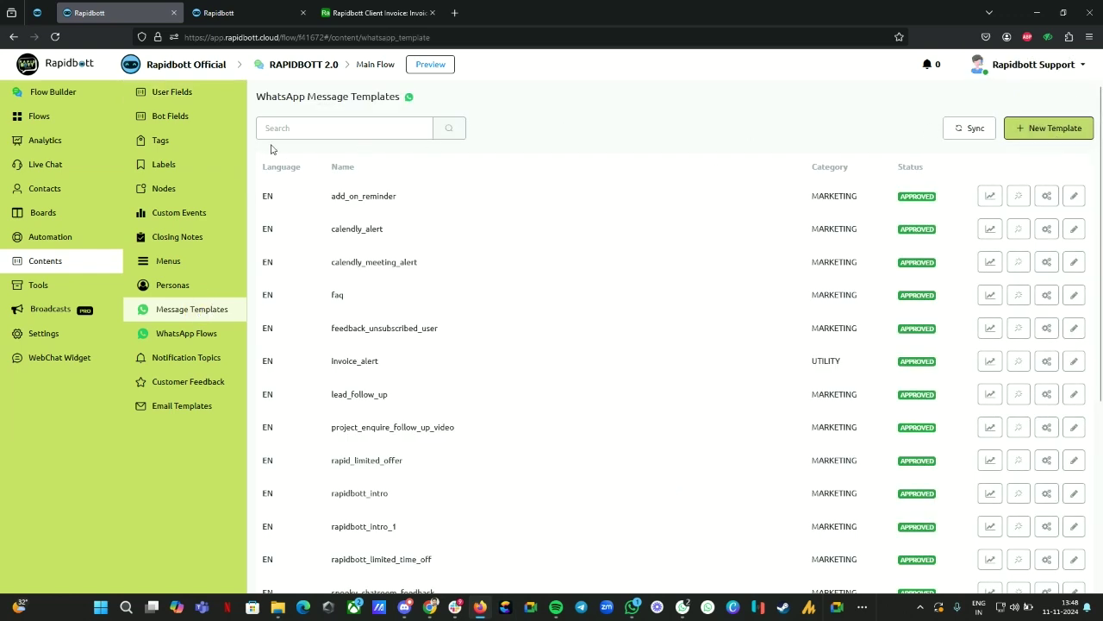
left_click(226, 12)
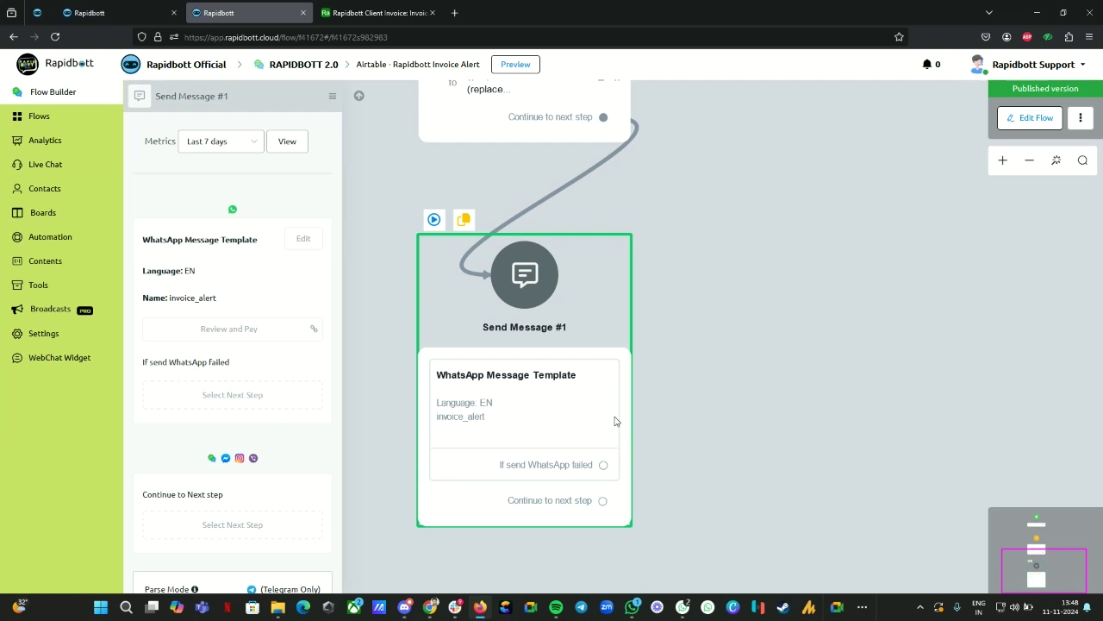
left_click(380, 12)
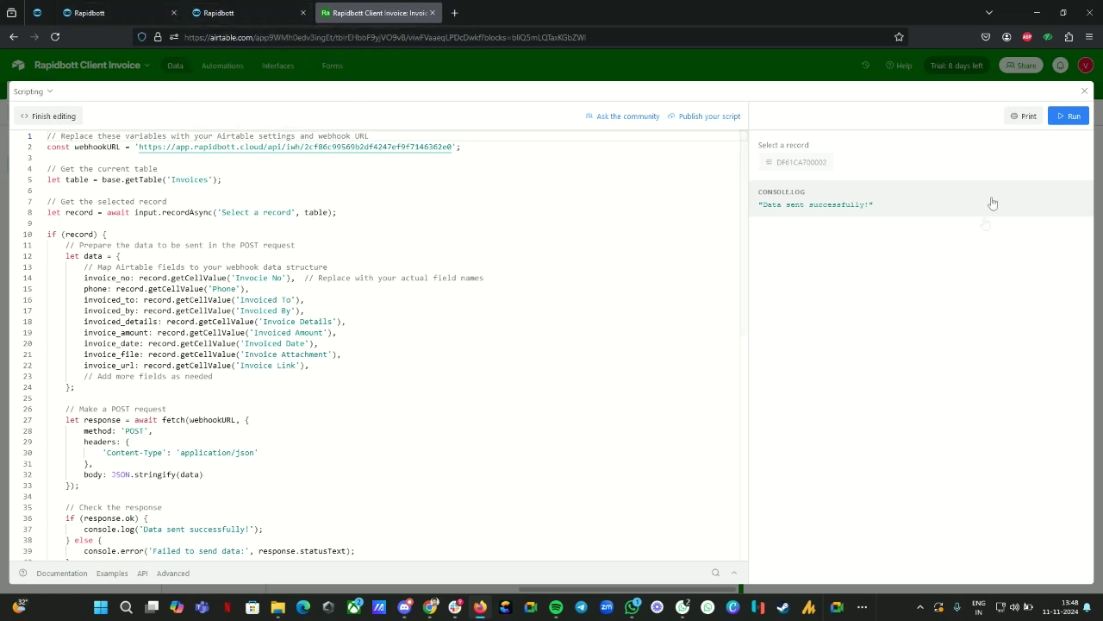
Step: Finish full-screen script editing and scroll the invoice script and Invoices grid side by side
left_click(1084, 91)
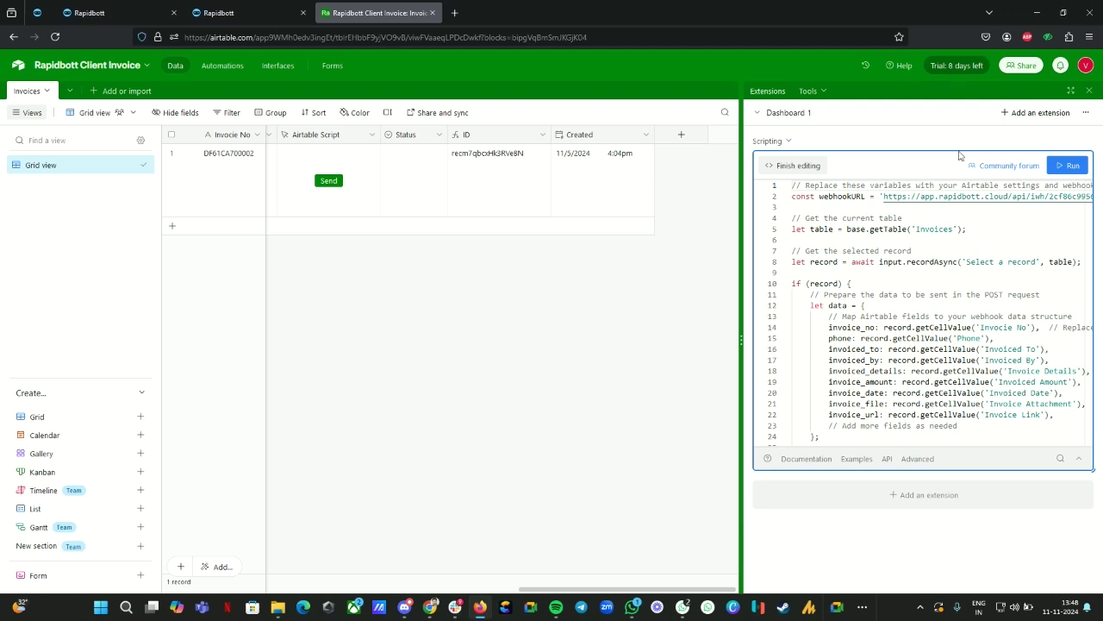
scroll(821, 380, "down", 6)
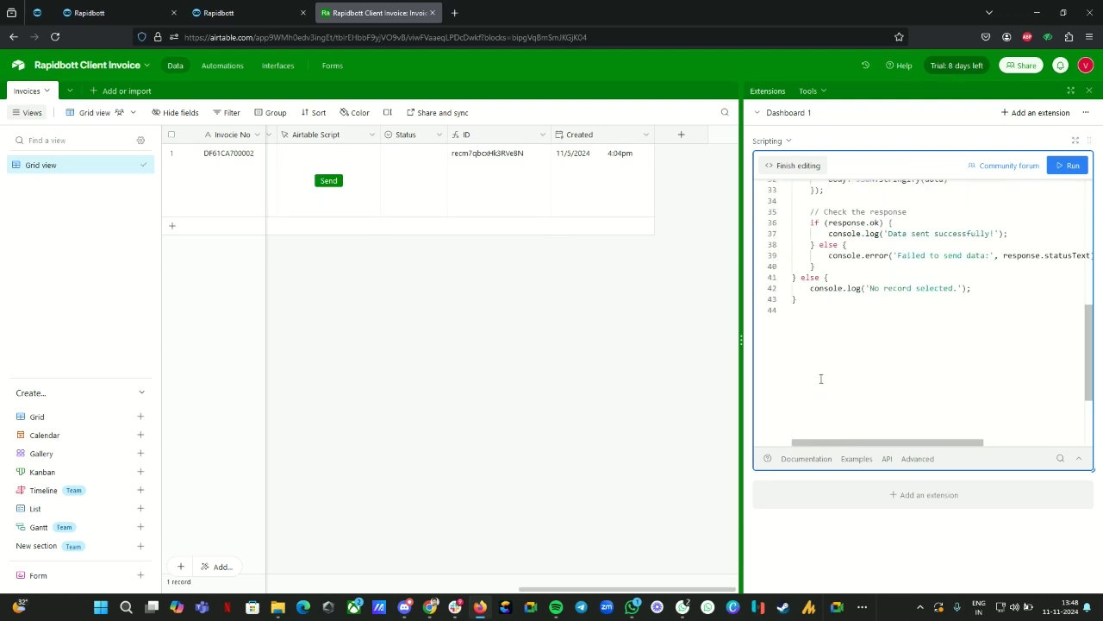
scroll(820, 377, "up", 5)
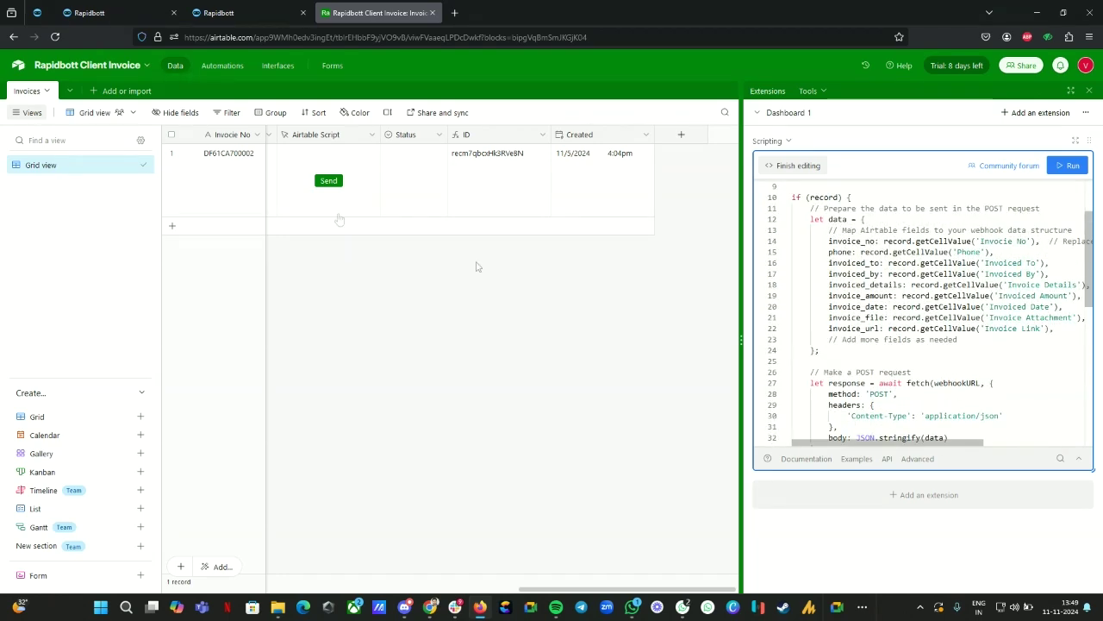
left_click_drag(638, 589, 513, 578)
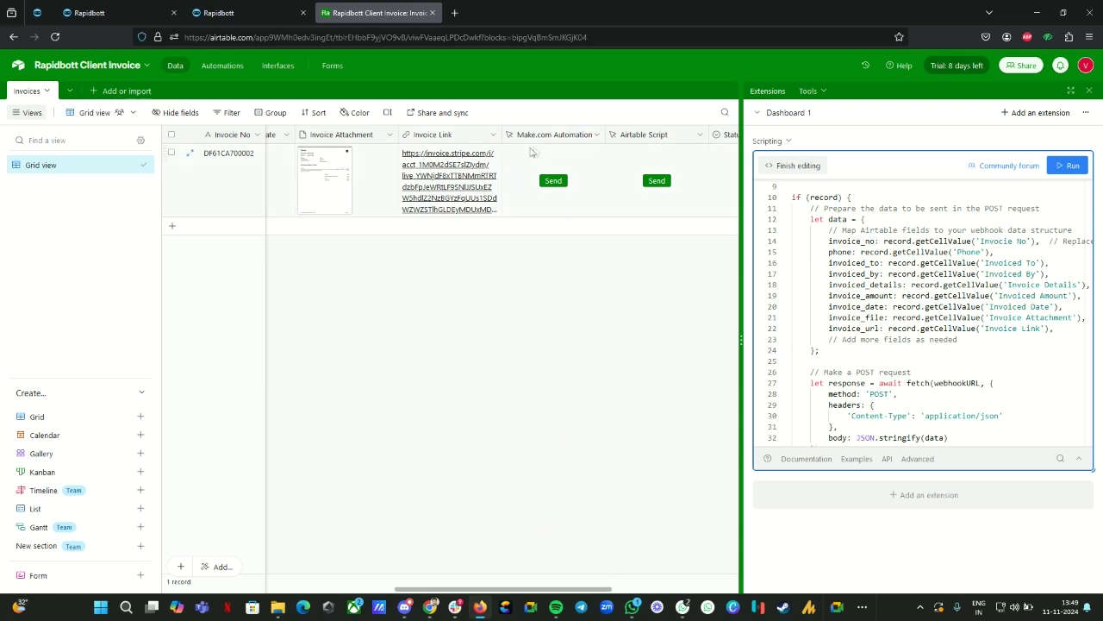